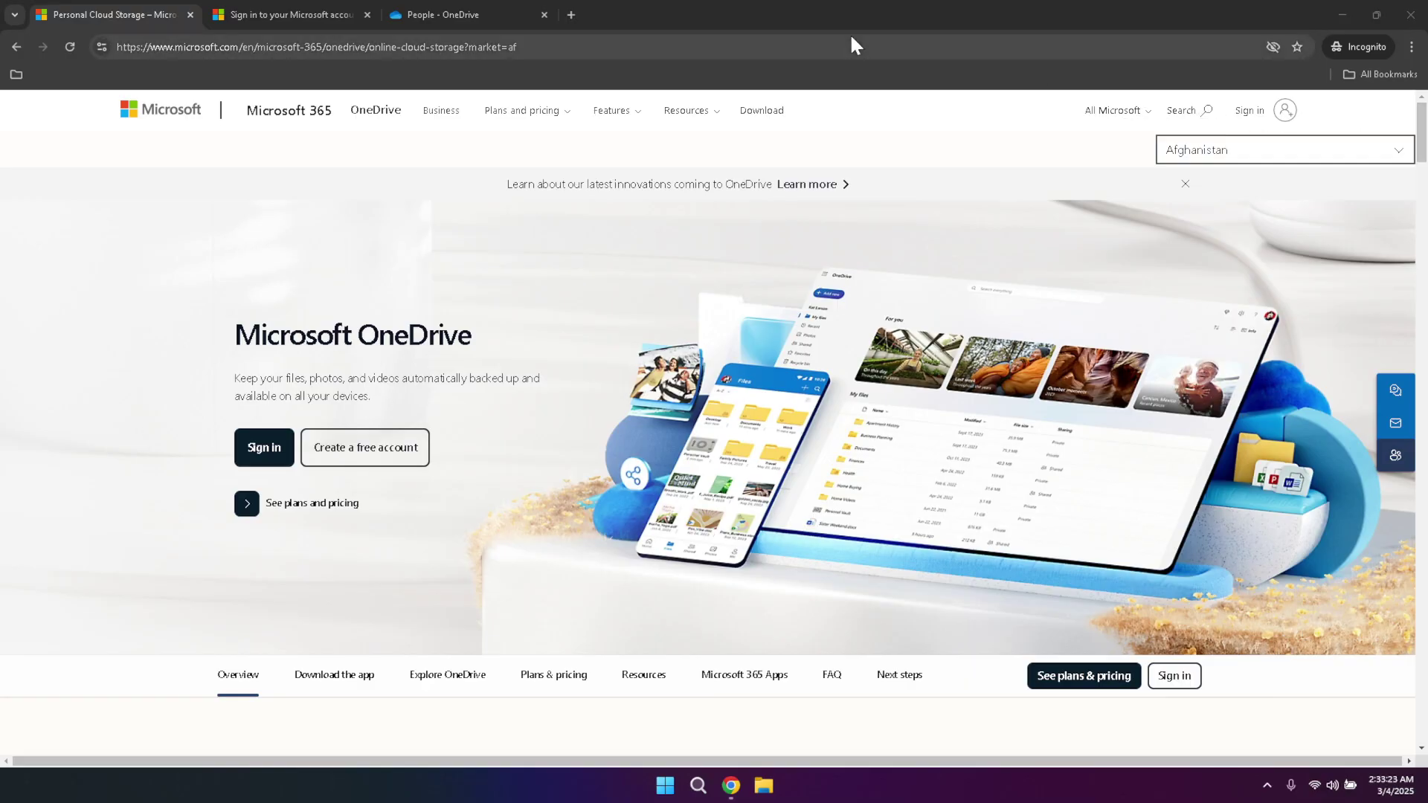
# - Switch to the Microsoft sign-in tab and look over the account address line
pyautogui.click(852, 41)
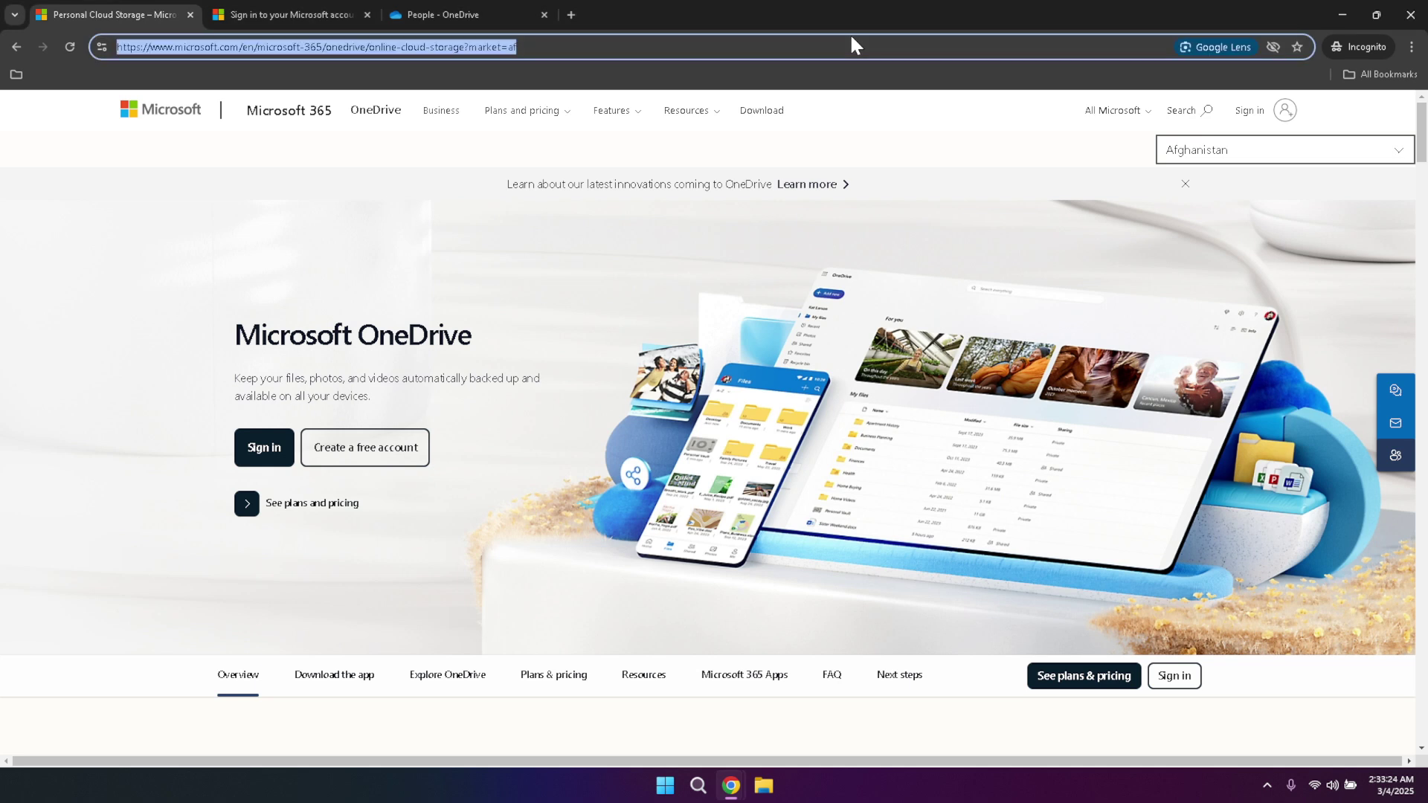
pyautogui.click(894, 123)
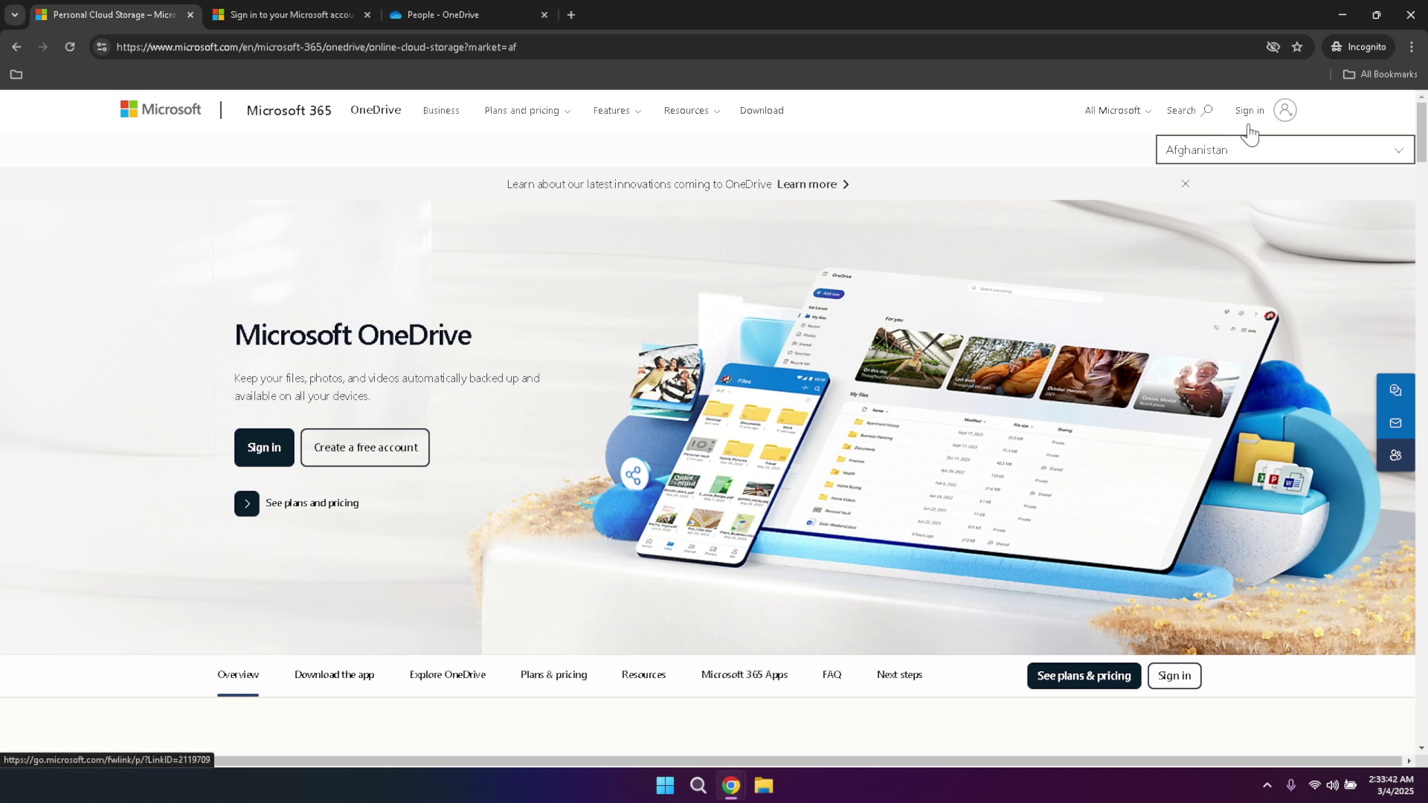
pyautogui.hotkey('ctrl', 'Tab')
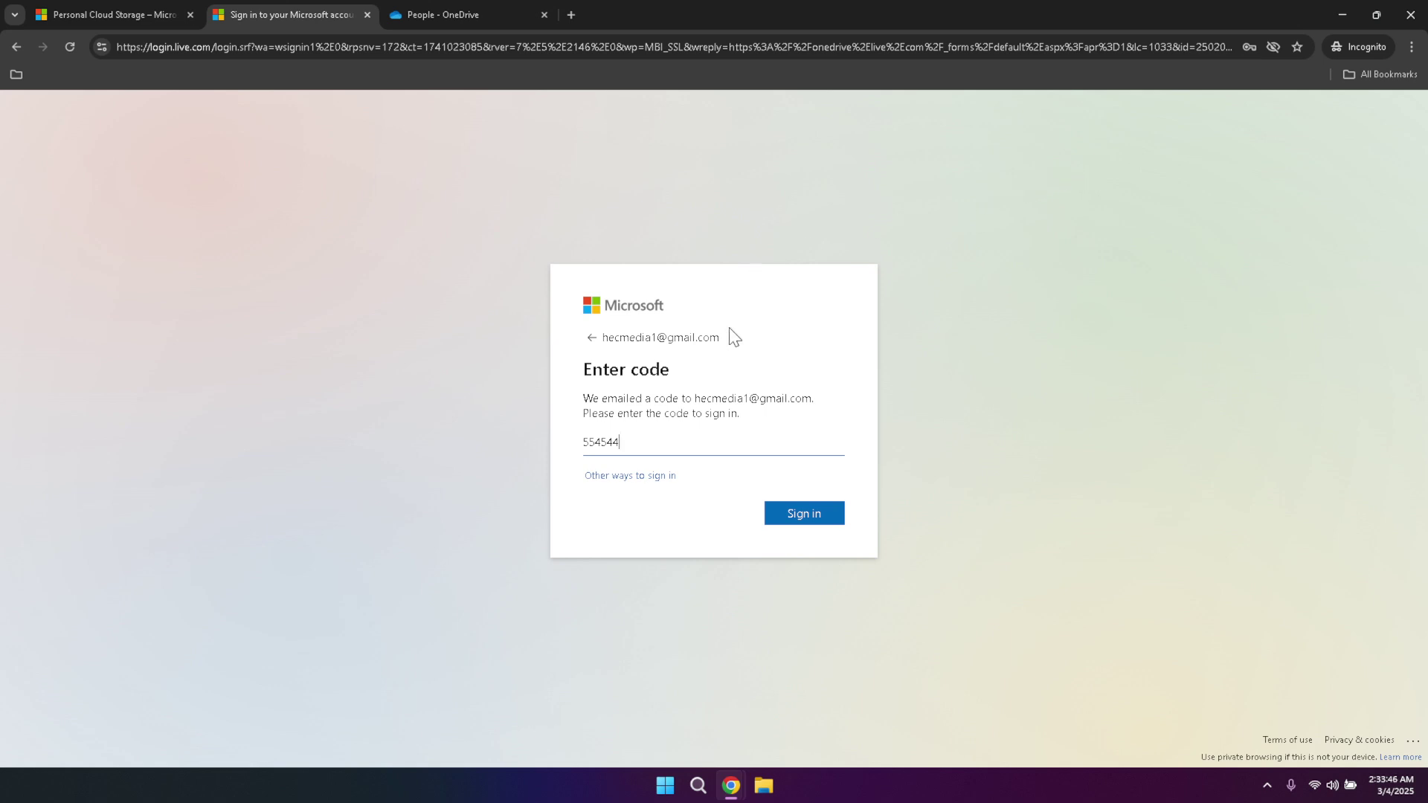
pyautogui.moveTo(728, 339); pyautogui.dragTo(600, 340)
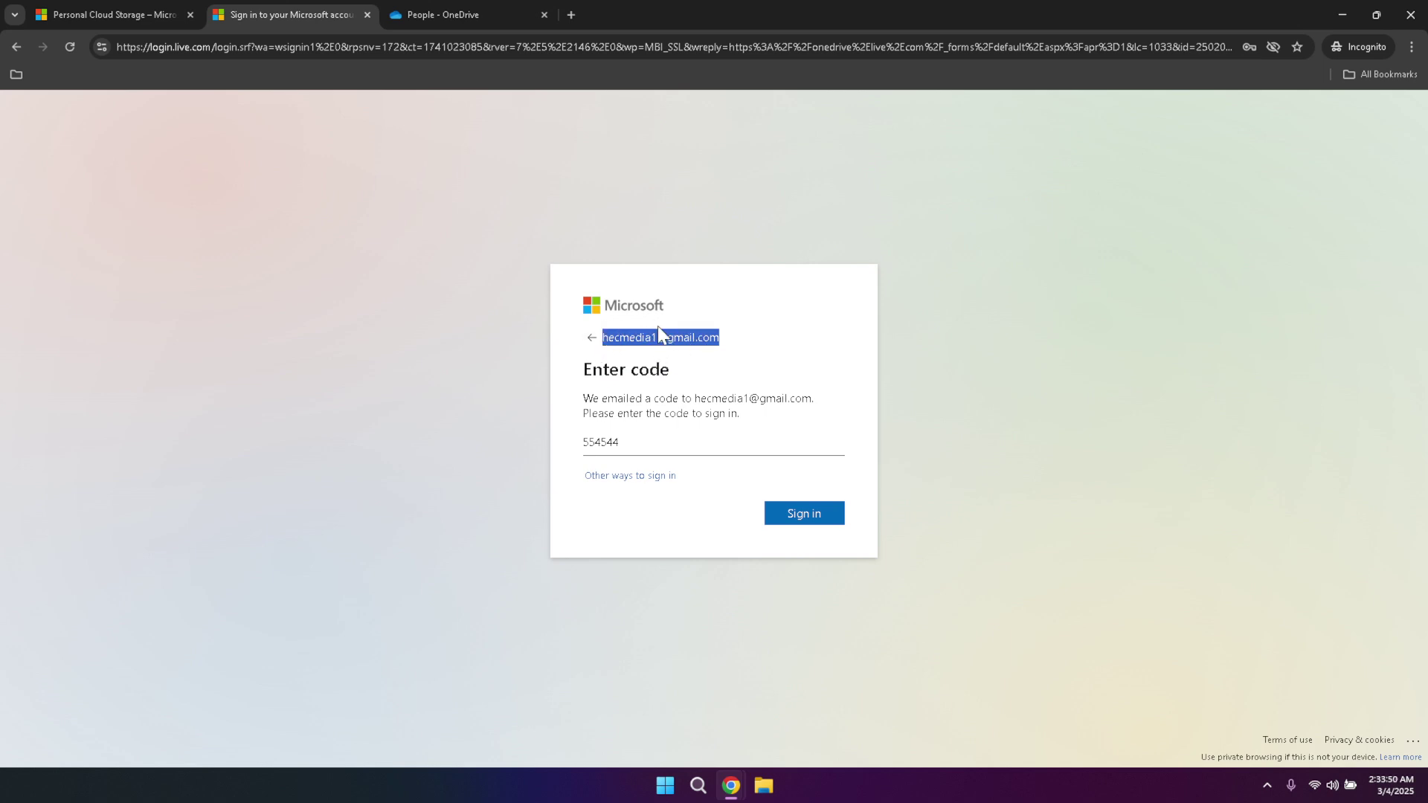
pyautogui.click(679, 435)
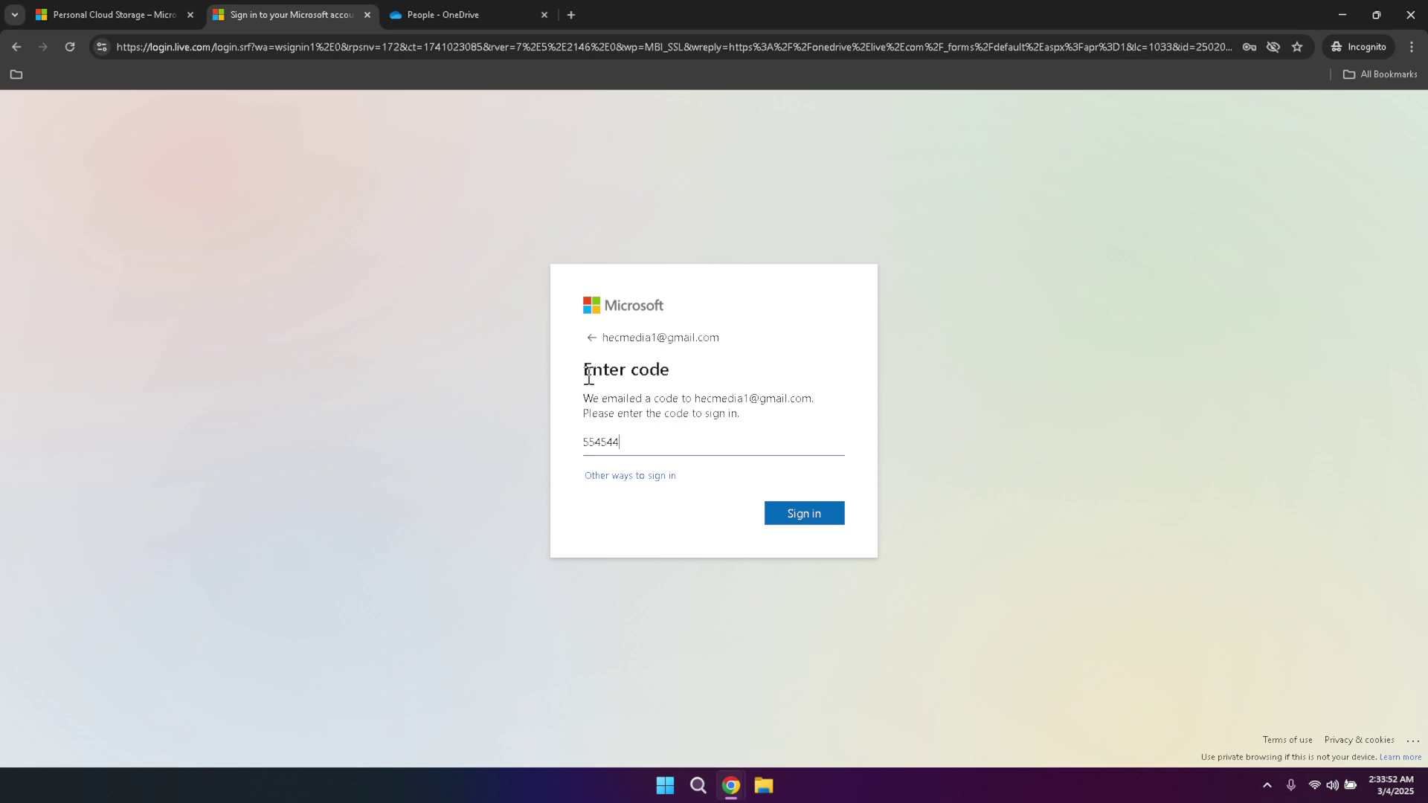
# - Check the entered verification code, then return to the People - OneDrive tab
pyautogui.moveTo(588, 378); pyautogui.dragTo(774, 437)
pyautogui.click(771, 435)
pyautogui.moveTo(647, 449); pyautogui.dragTo(595, 455)
pyautogui.click(798, 450)
pyautogui.hotkey('ctrl', 'Tab')
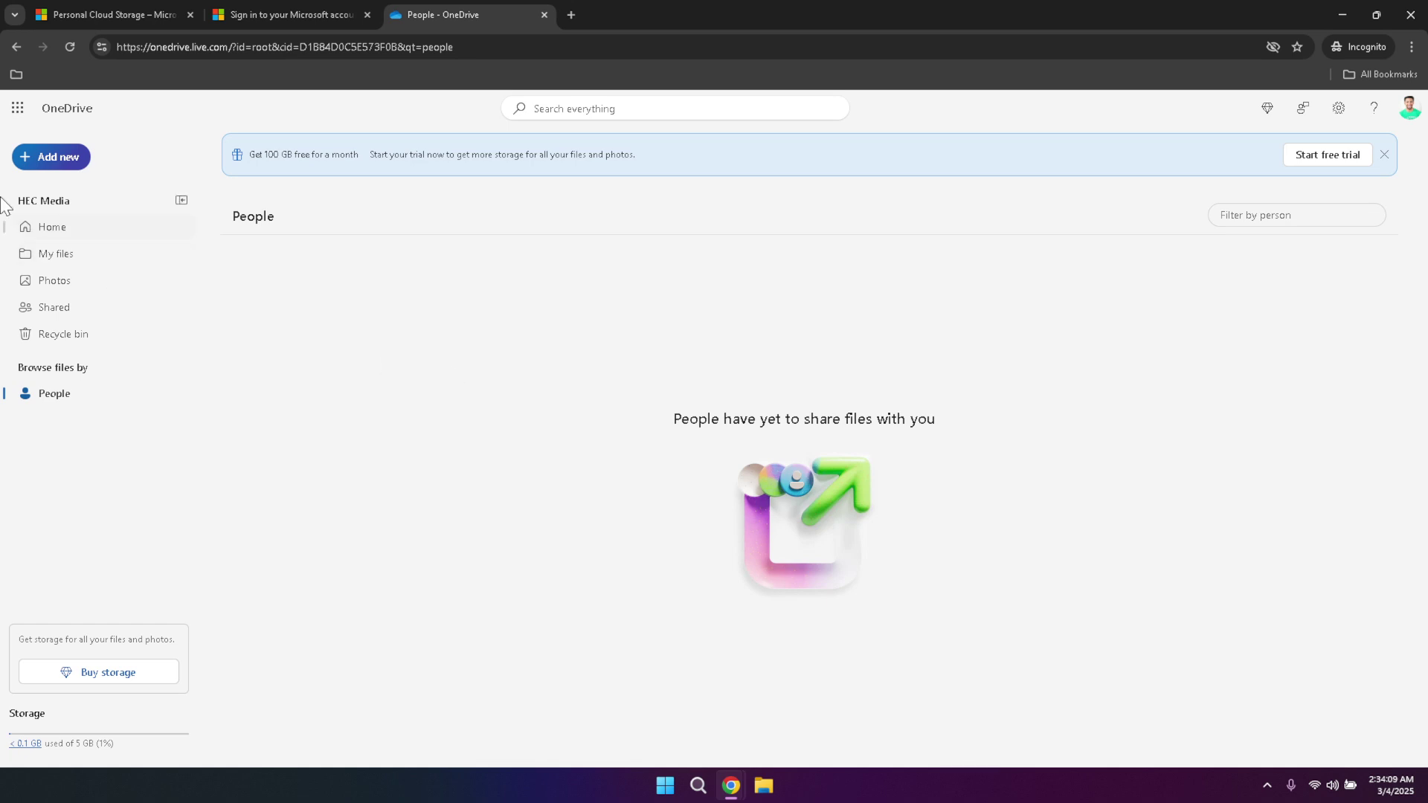
# - Show Home's recent presentations and the Microsoft 365 apps list with Word, Excel and PowerPoint
pyautogui.click(59, 234)
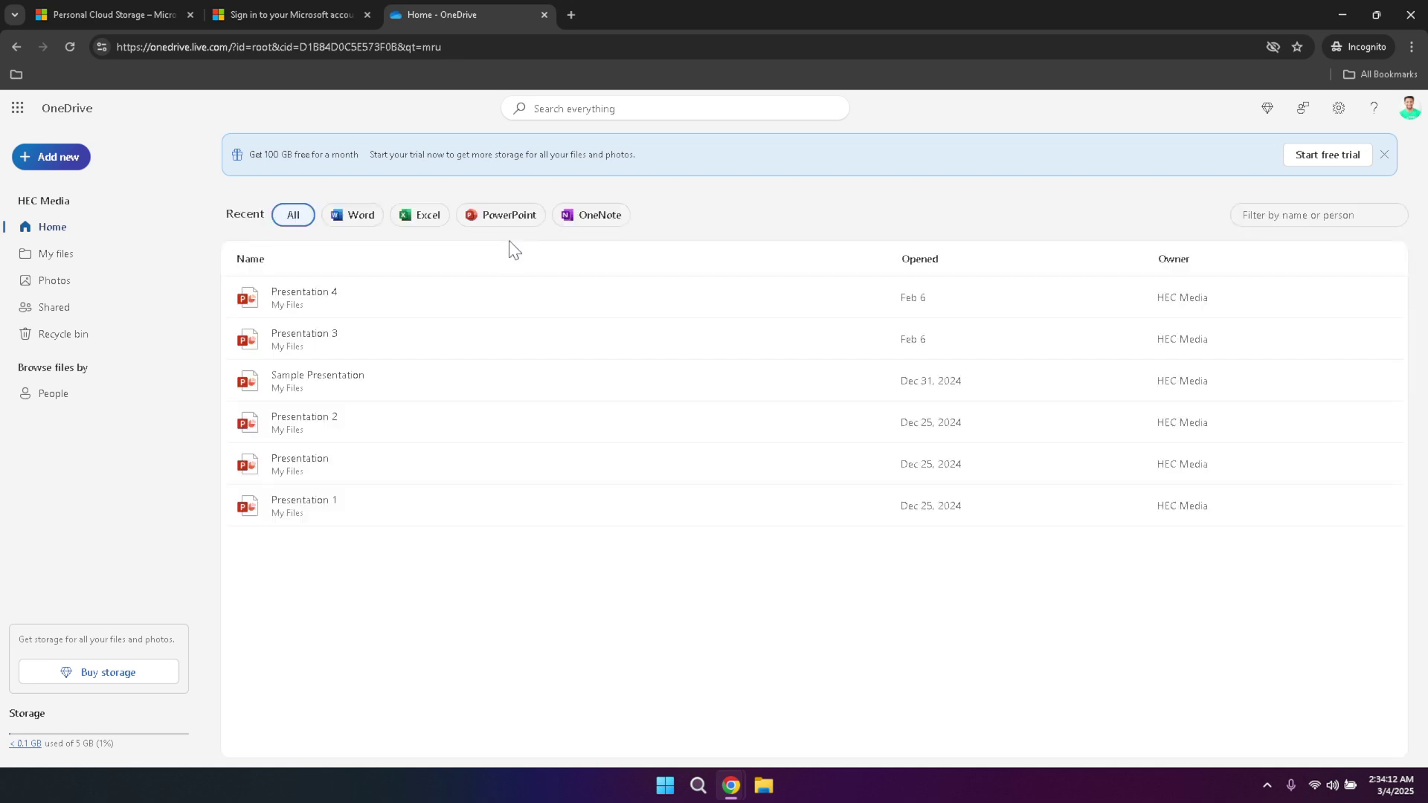
pyautogui.click(17, 111)
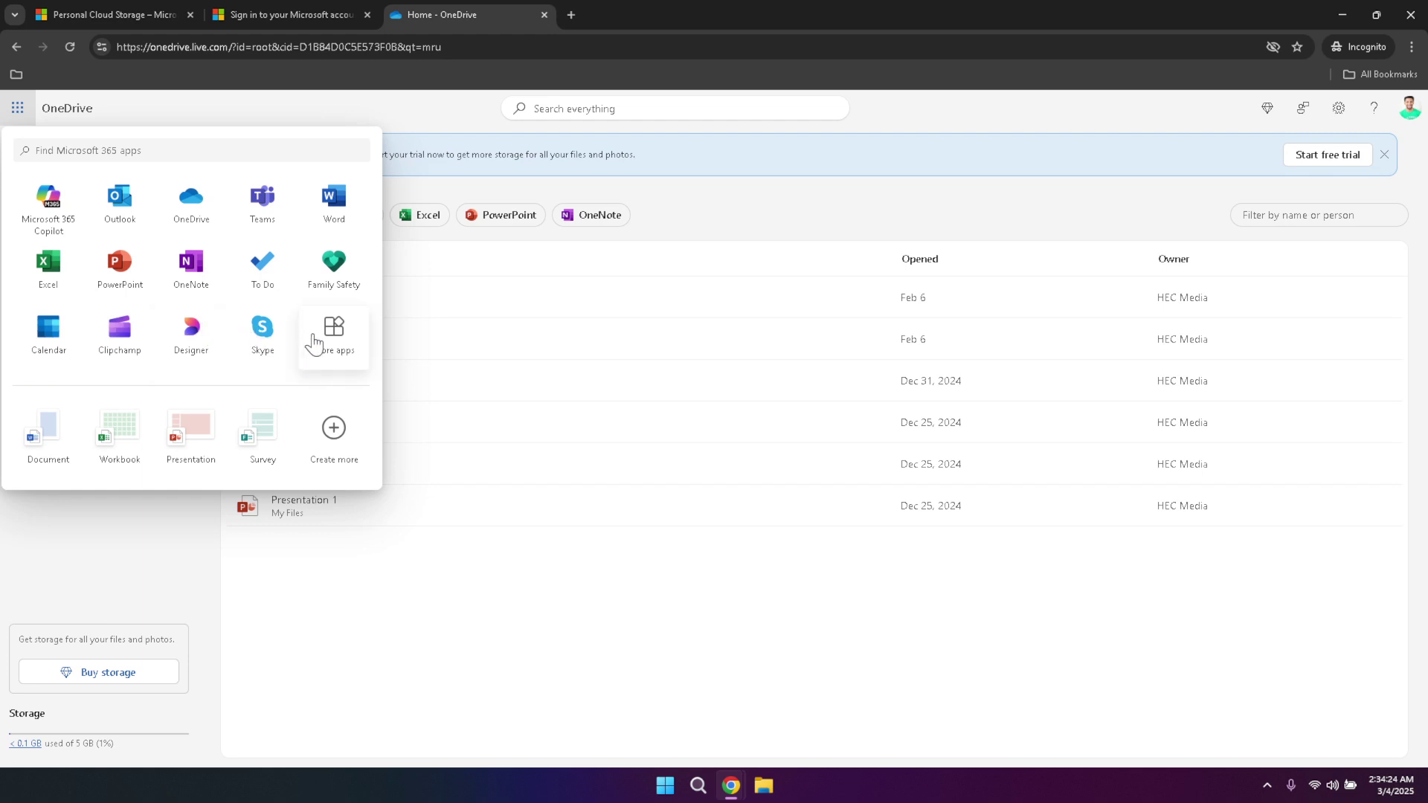
# - Close the apps list and put focus in the Search everything box
pyautogui.click(443, 104)
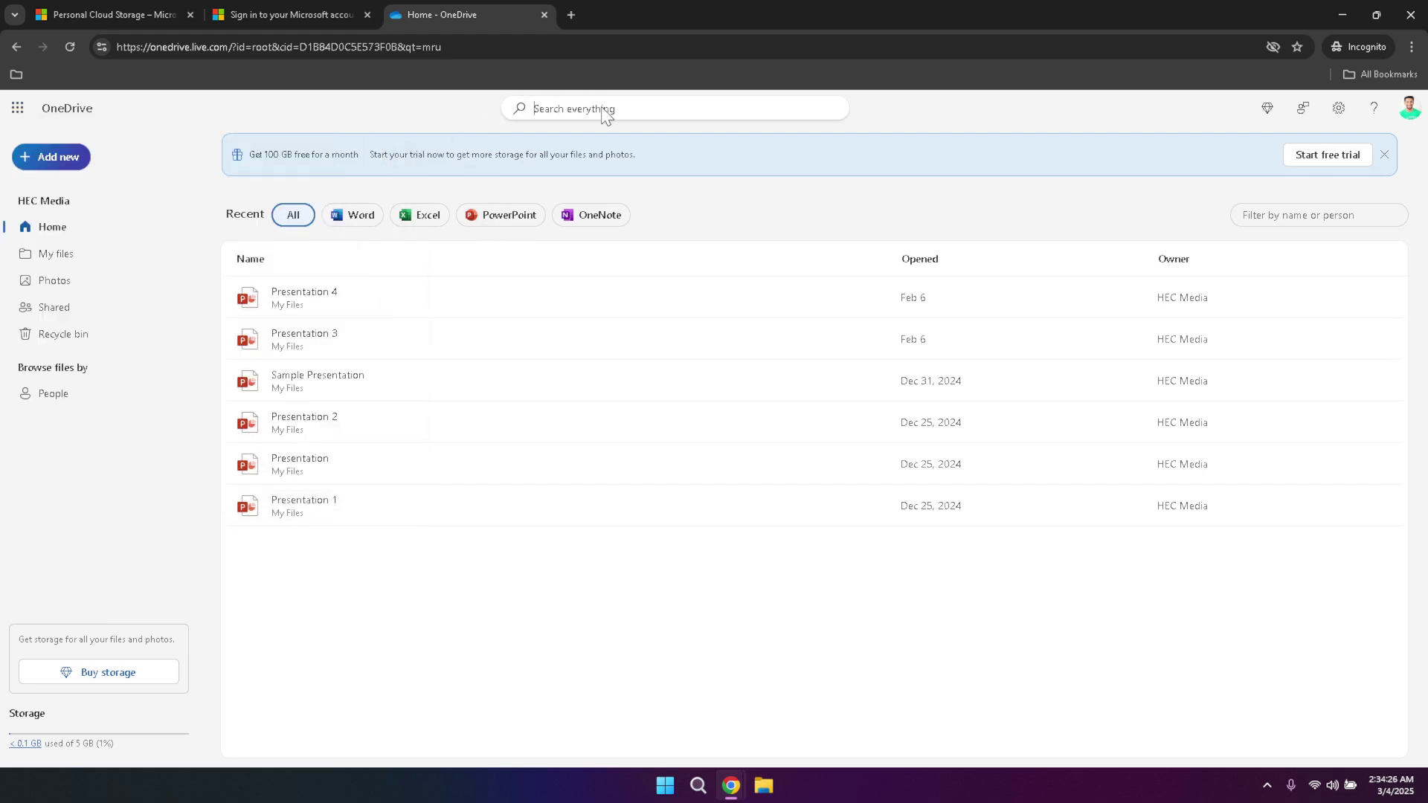
pyautogui.click(553, 108)
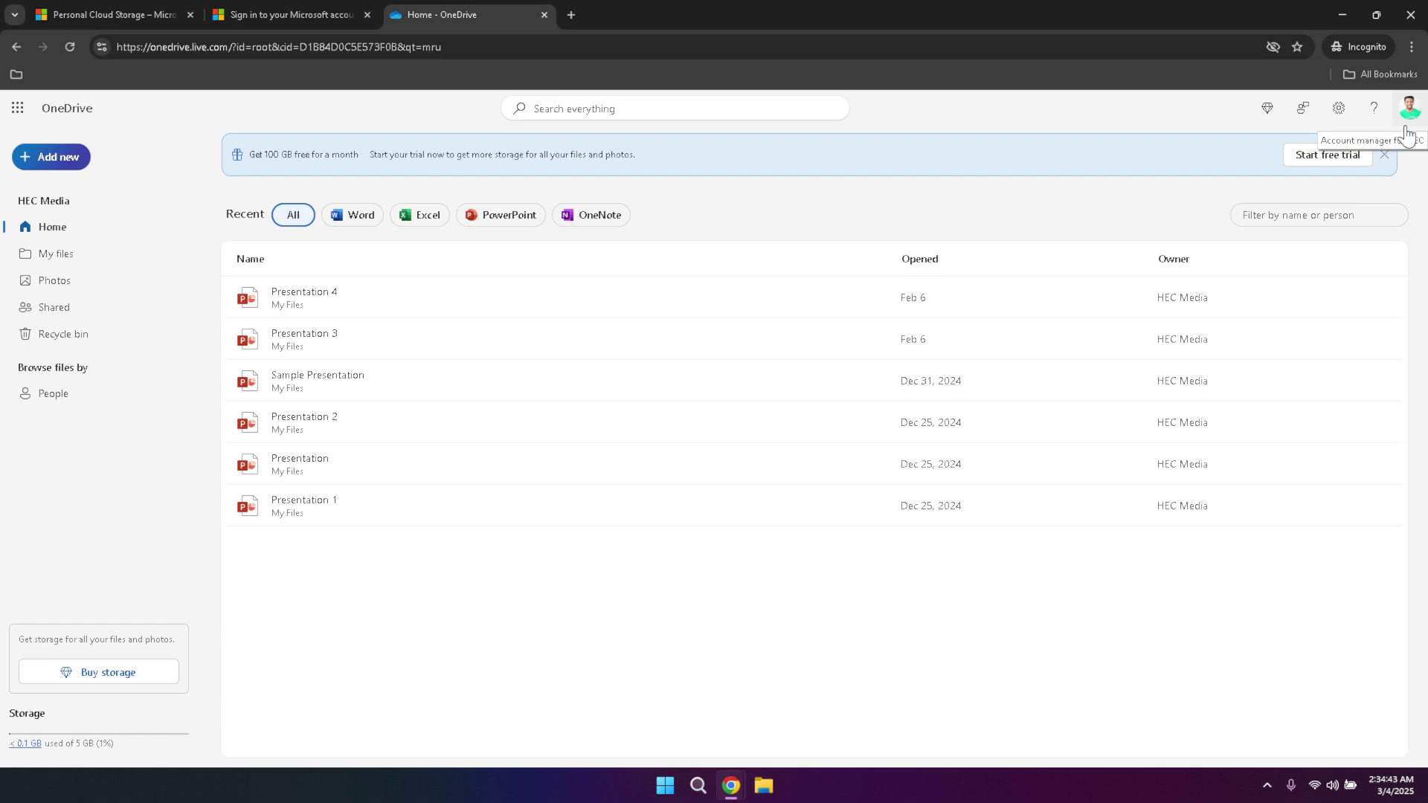
pyautogui.click(1267, 111)
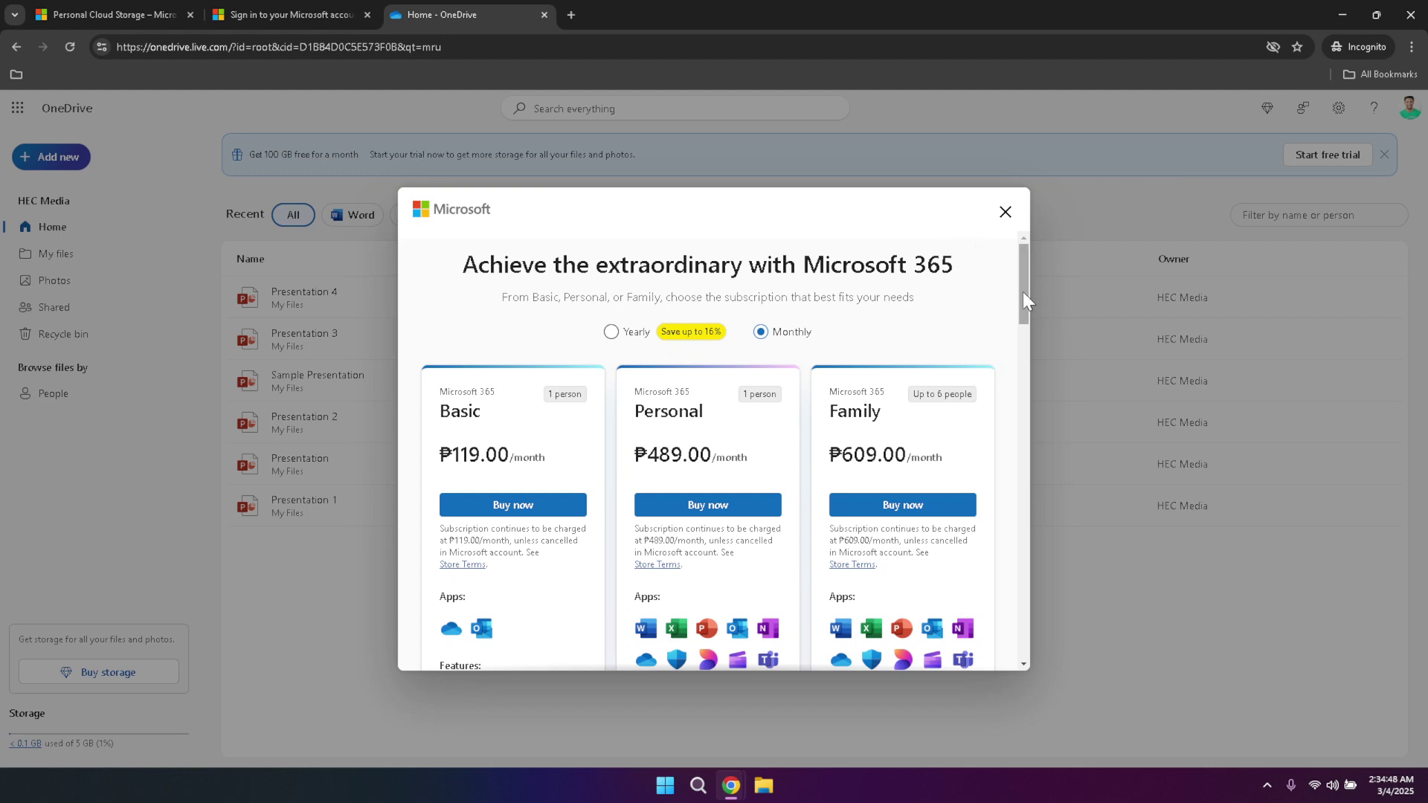
pyautogui.moveTo(1023, 292); pyautogui.dragTo(1018, 625)
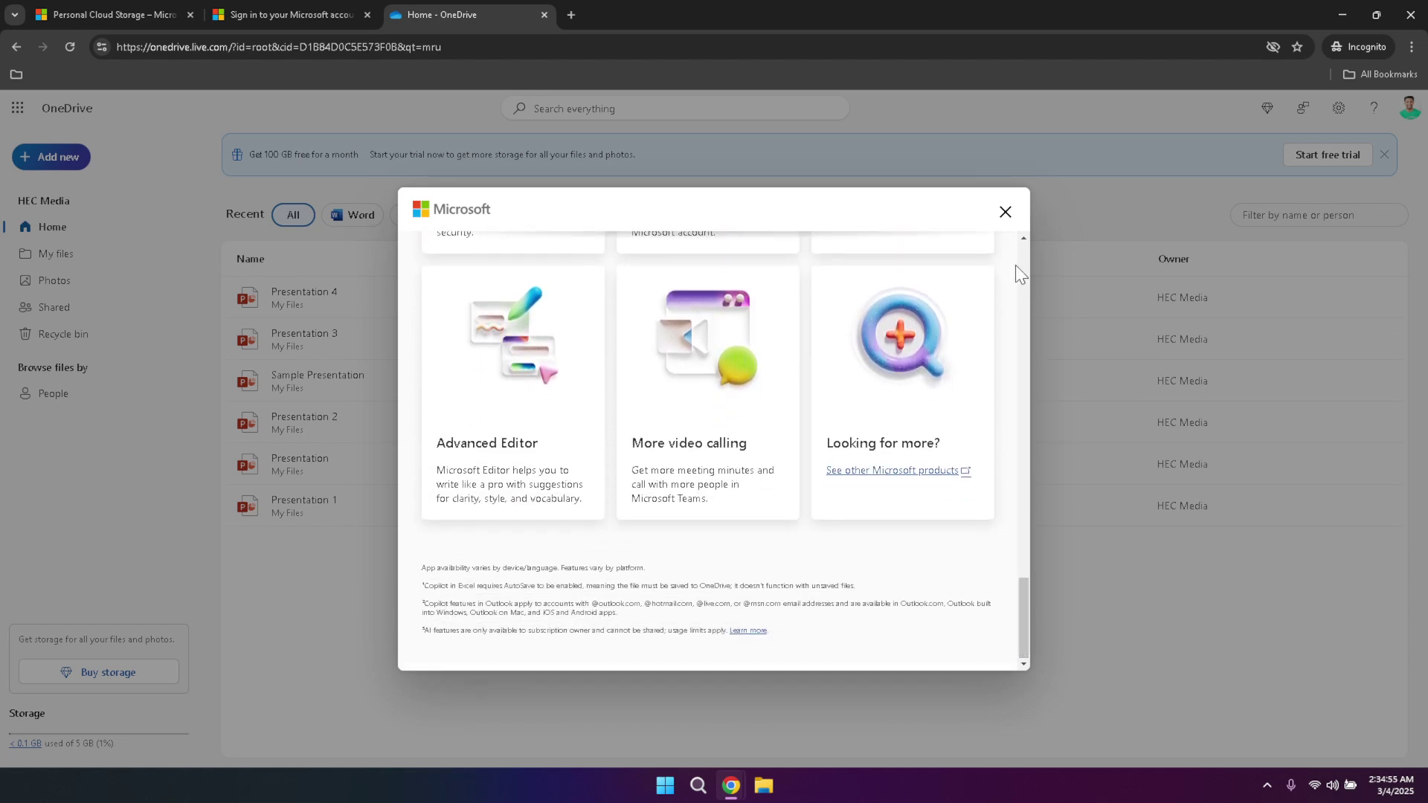
pyautogui.click(1005, 212)
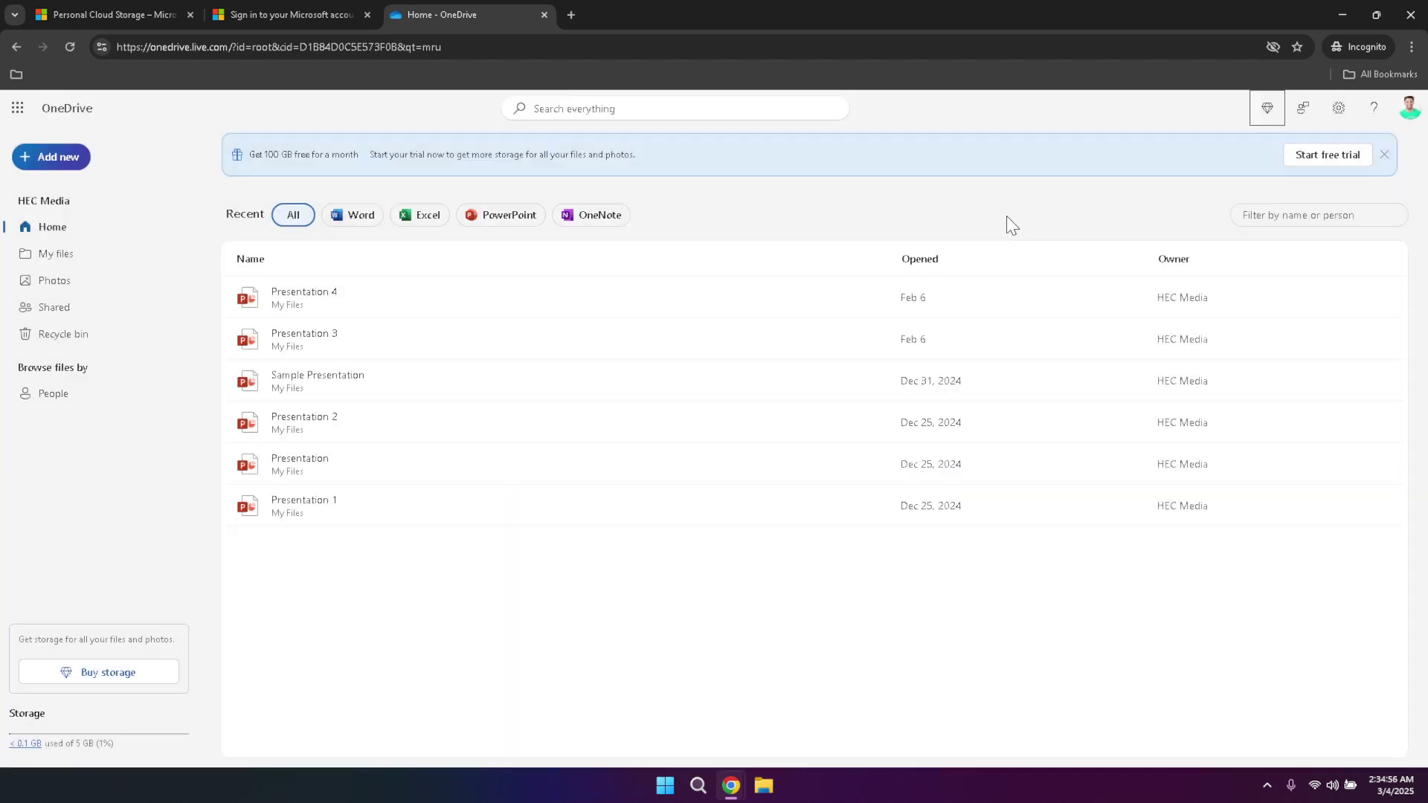
pyautogui.click(1306, 112)
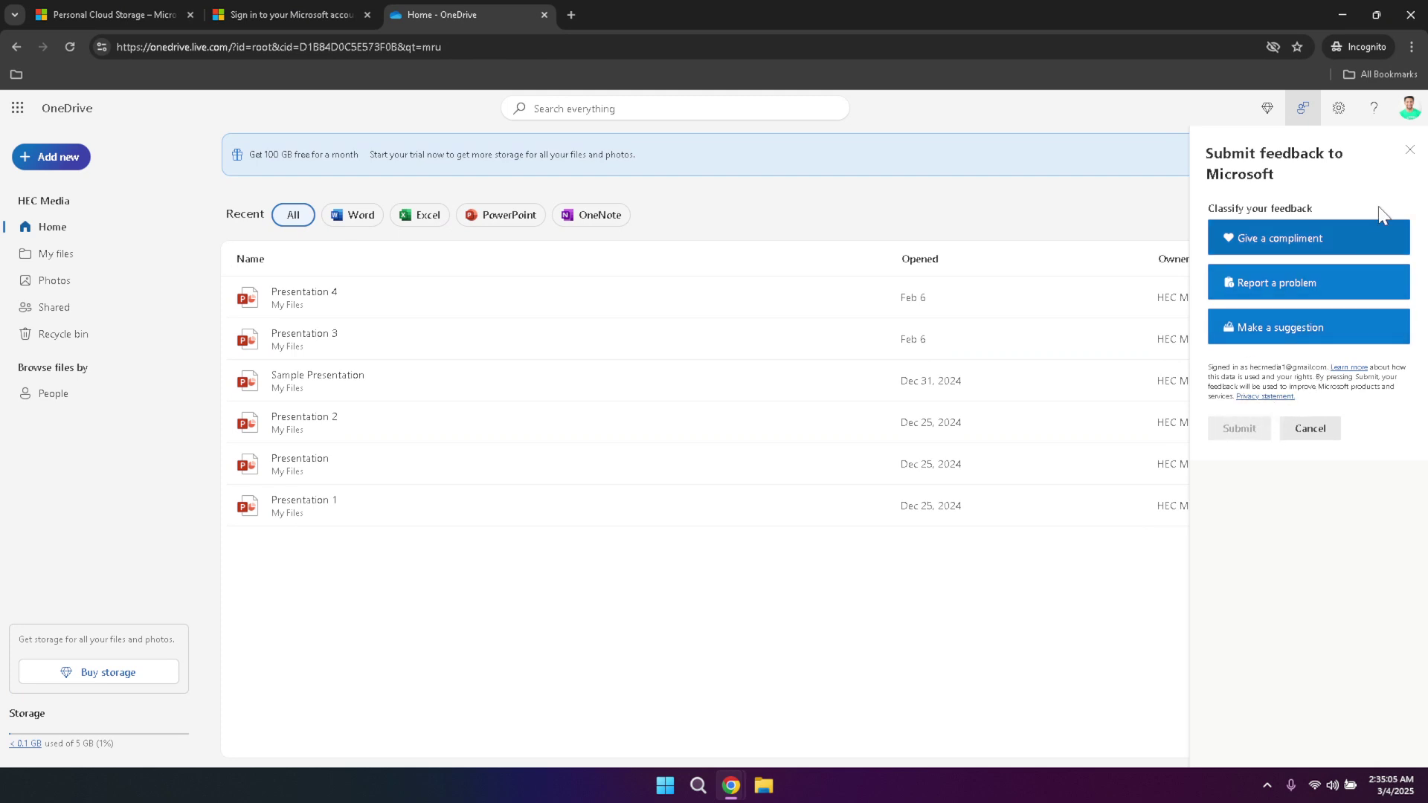
pyautogui.click(1402, 149)
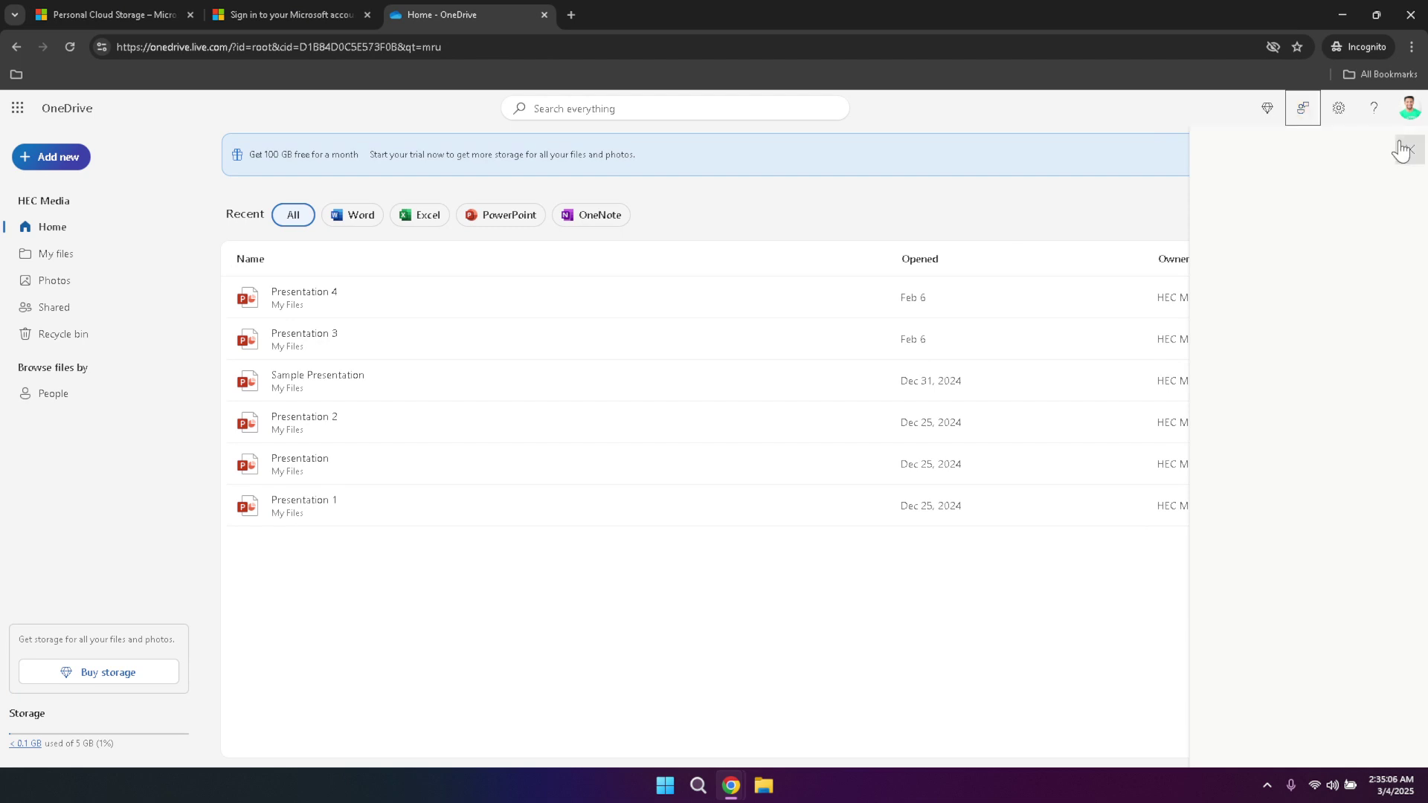
# - Open the gear Settings pane showing Options, Upgrade, import, apps and language
pyautogui.click(1337, 111)
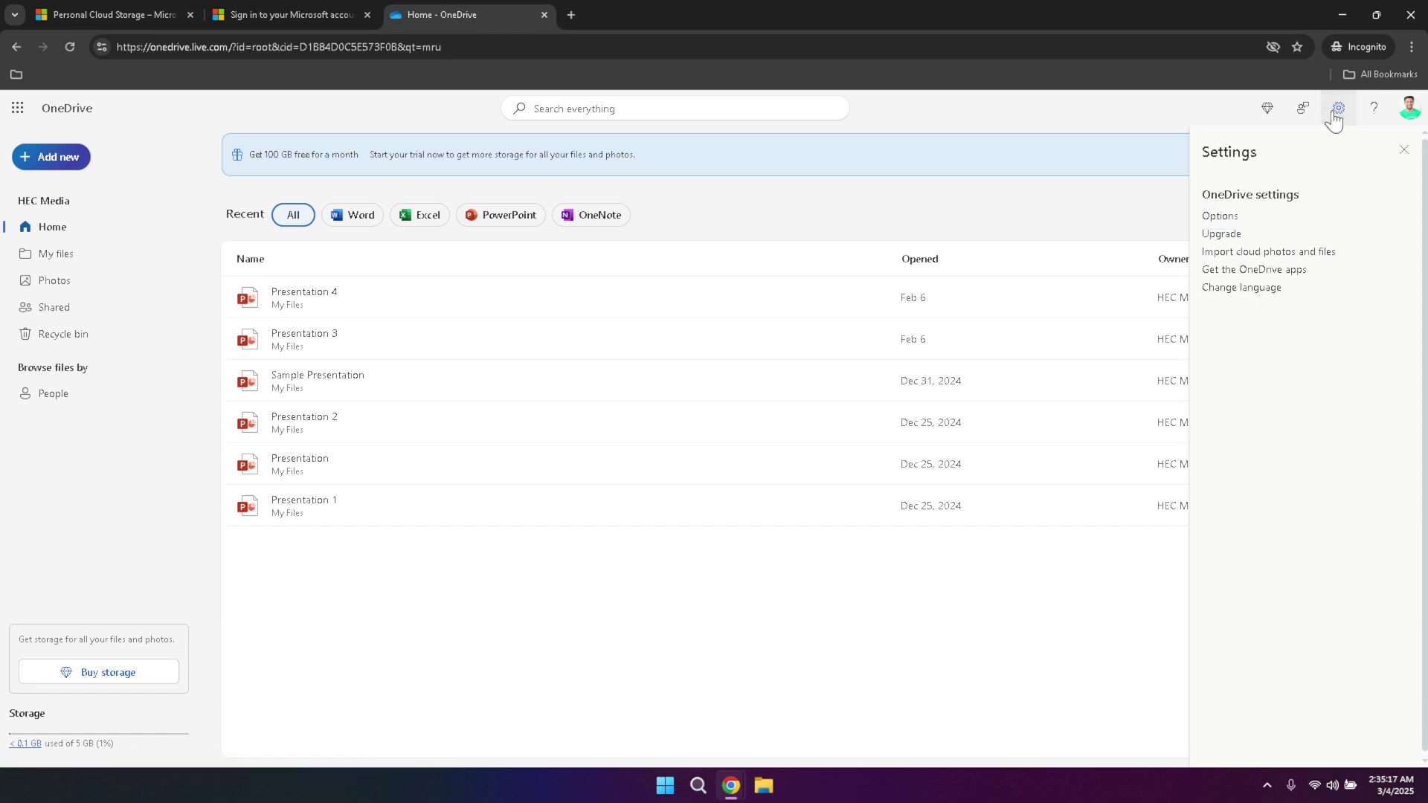
# - Read the Help pane to the bottom, close it, and show the account card
pyautogui.click(1373, 109)
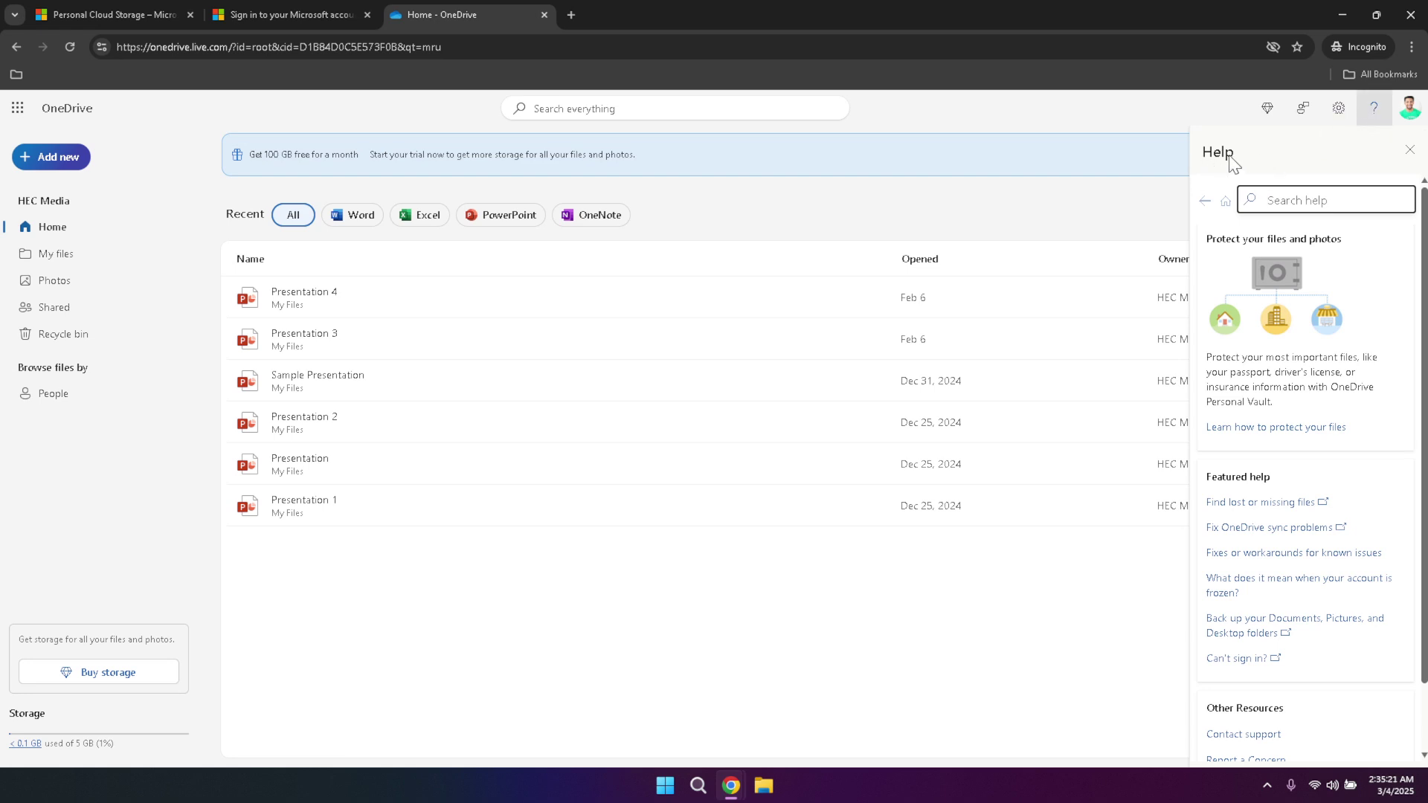
pyautogui.click(1202, 156)
pyautogui.moveTo(1420, 312); pyautogui.dragTo(1398, 450)
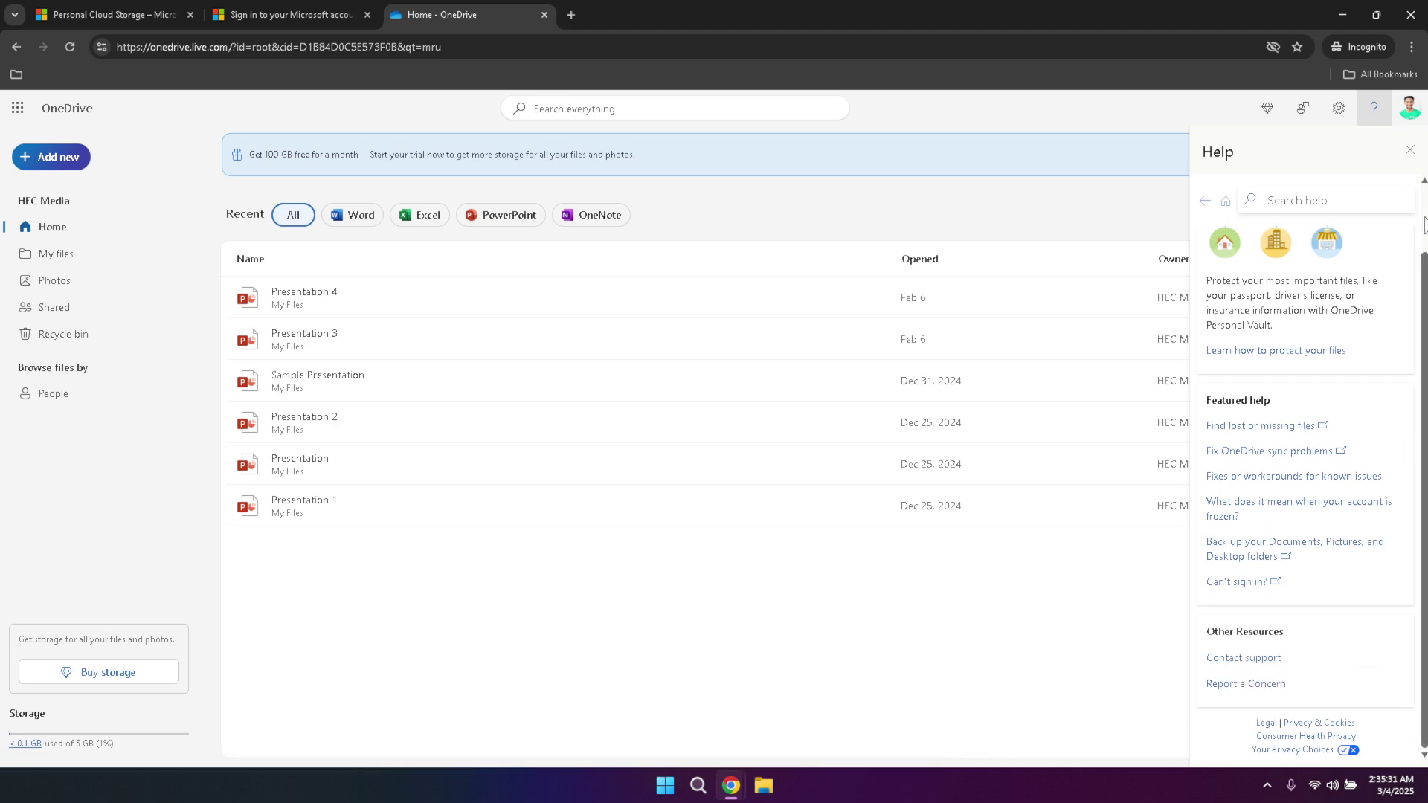
pyautogui.click(1413, 148)
pyautogui.click(1410, 113)
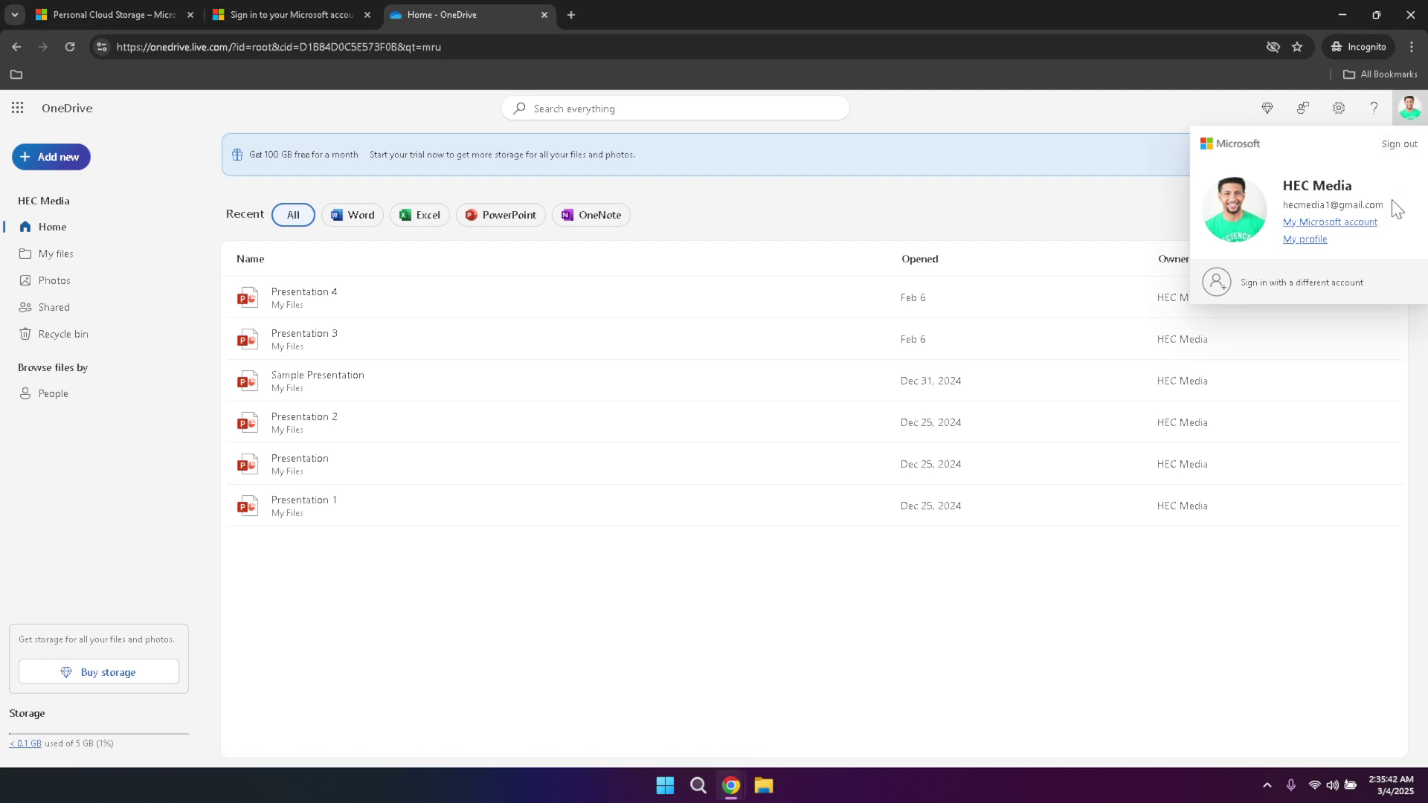
# - Dismiss the account card to reveal Home's six recent presentations
pyautogui.click(1037, 124)
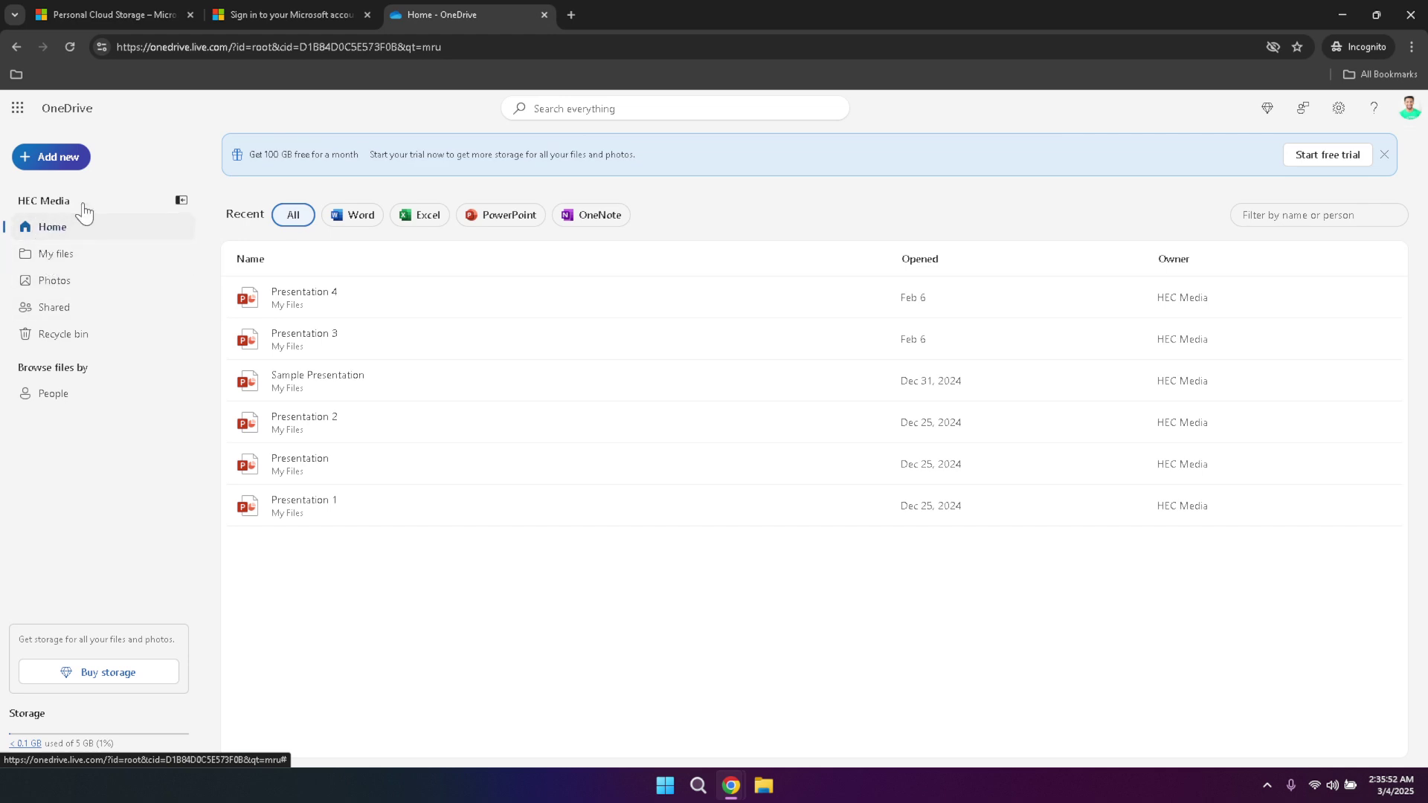
pyautogui.click(56, 163)
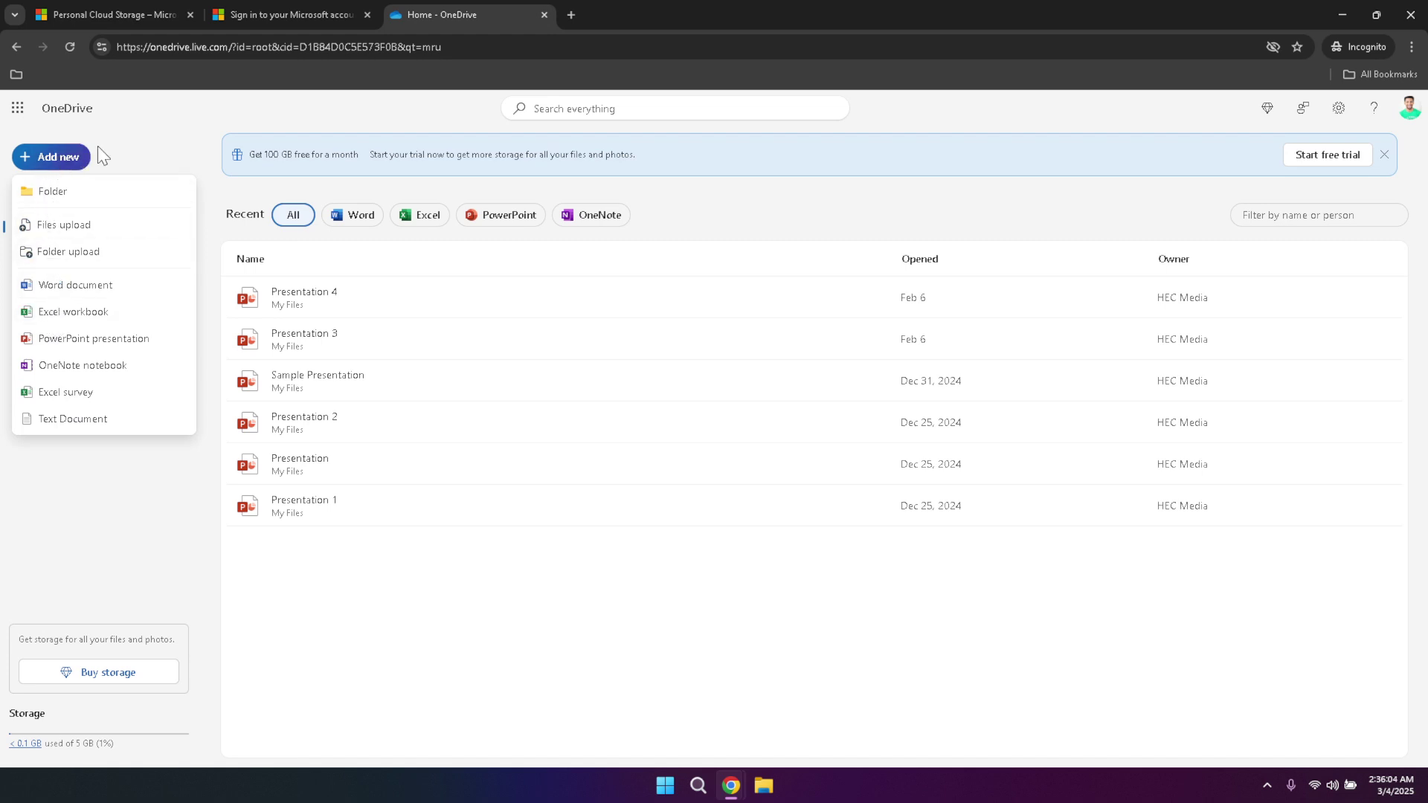
pyautogui.click(74, 158)
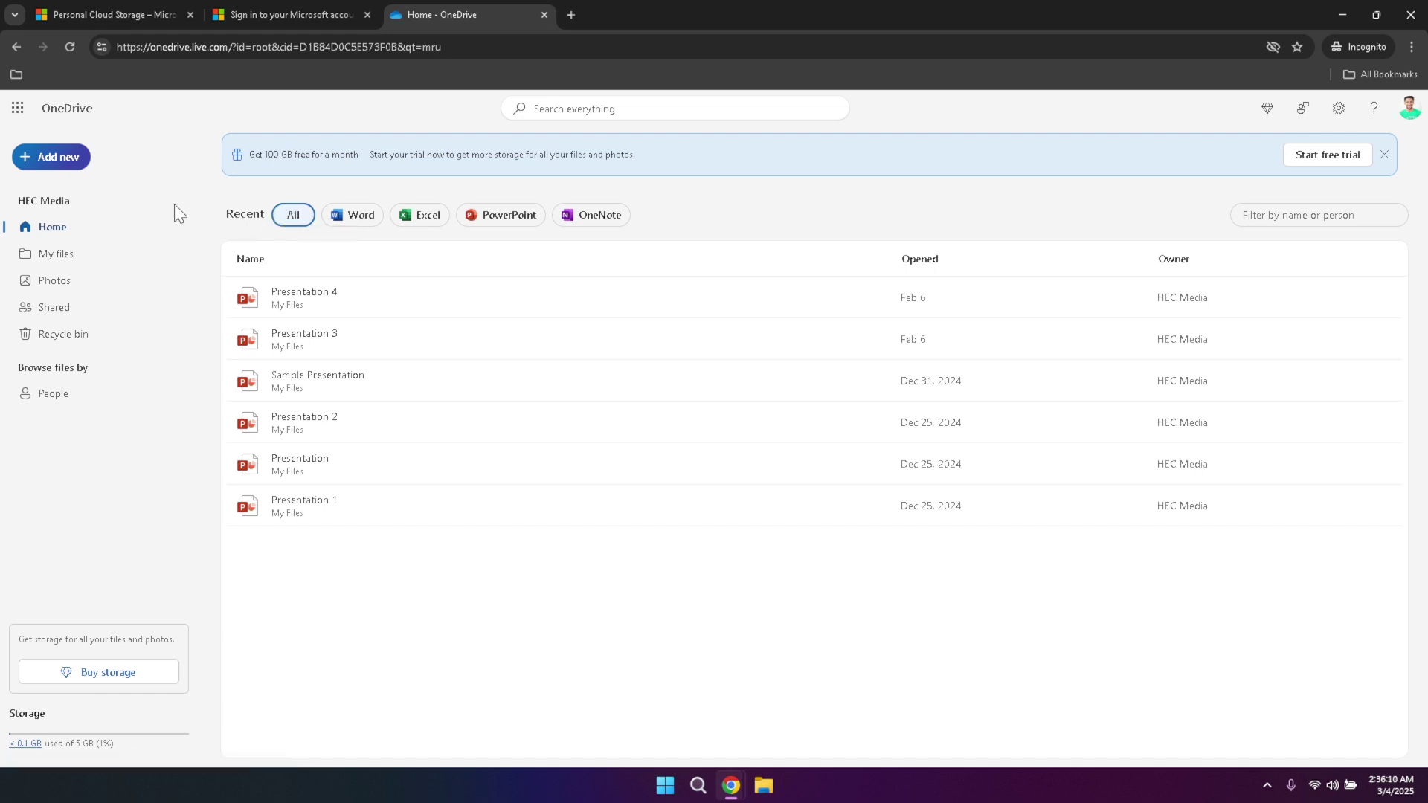
pyautogui.click(57, 156)
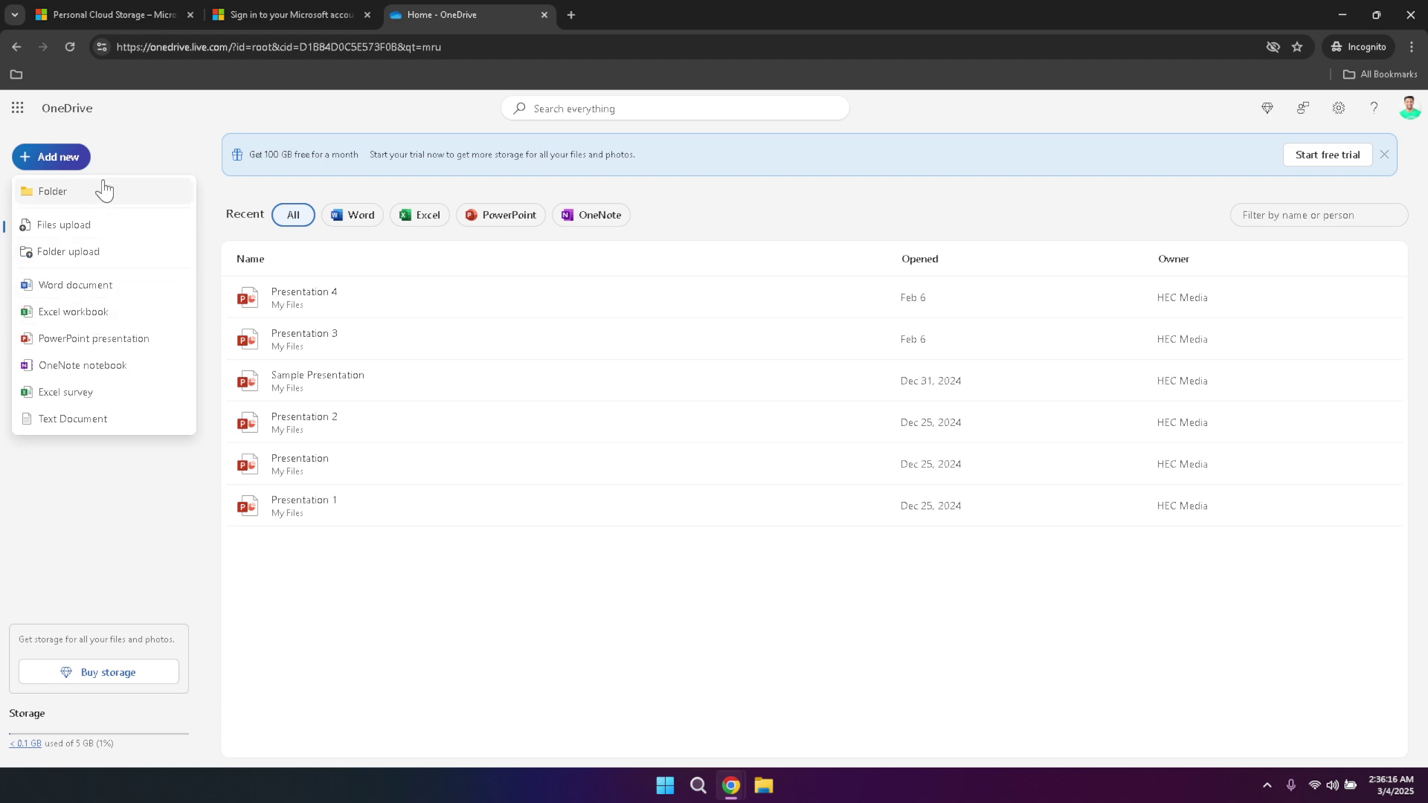
pyautogui.click(127, 130)
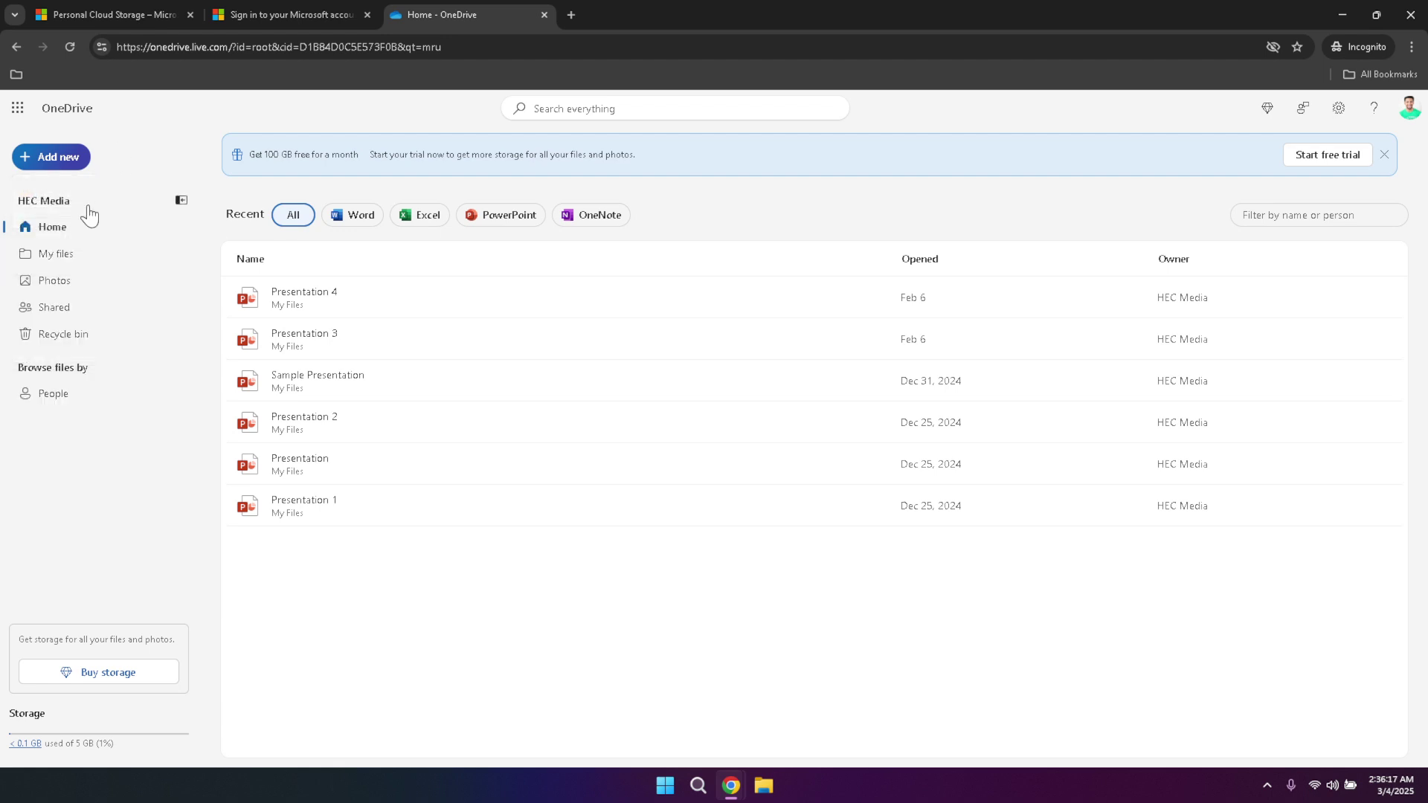
pyautogui.click(64, 232)
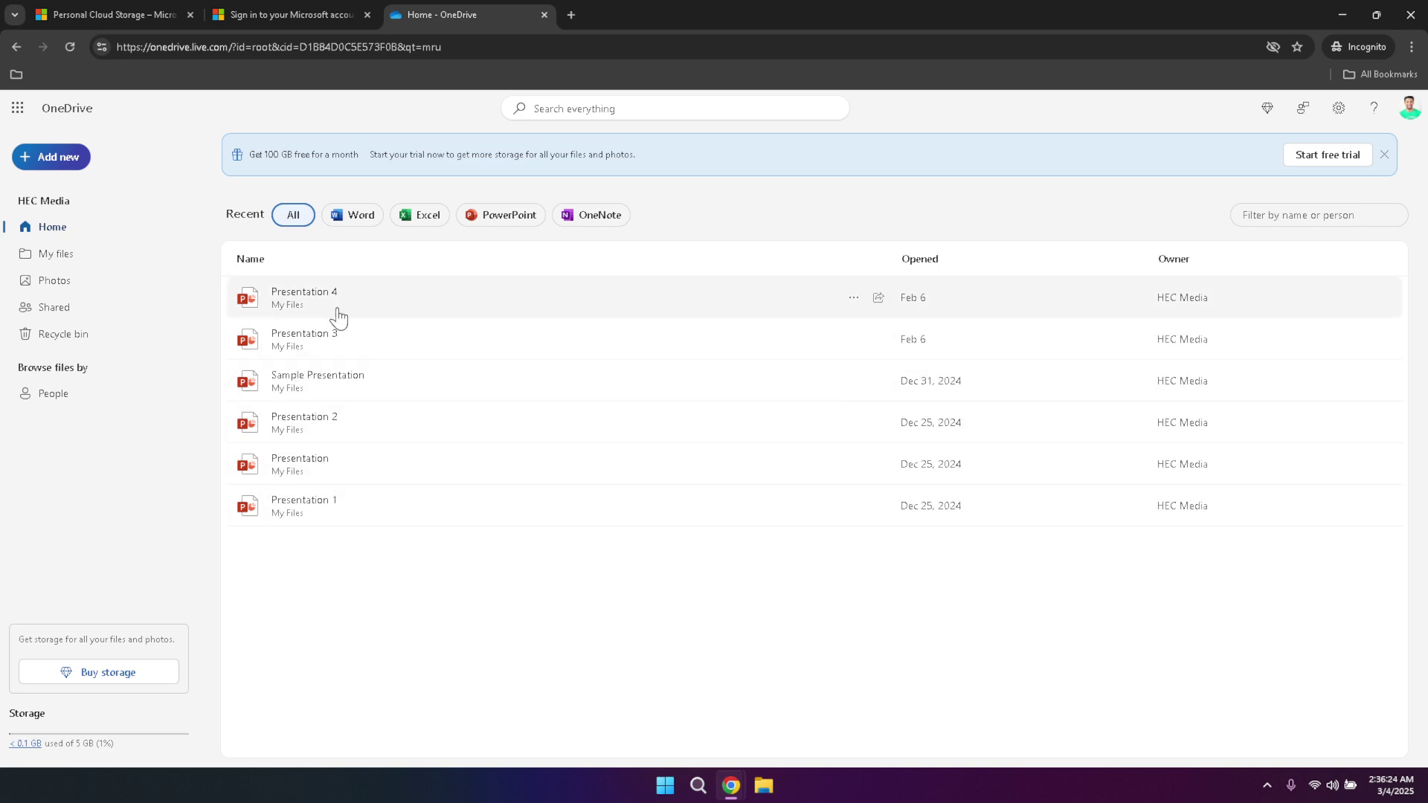
pyautogui.click(343, 221)
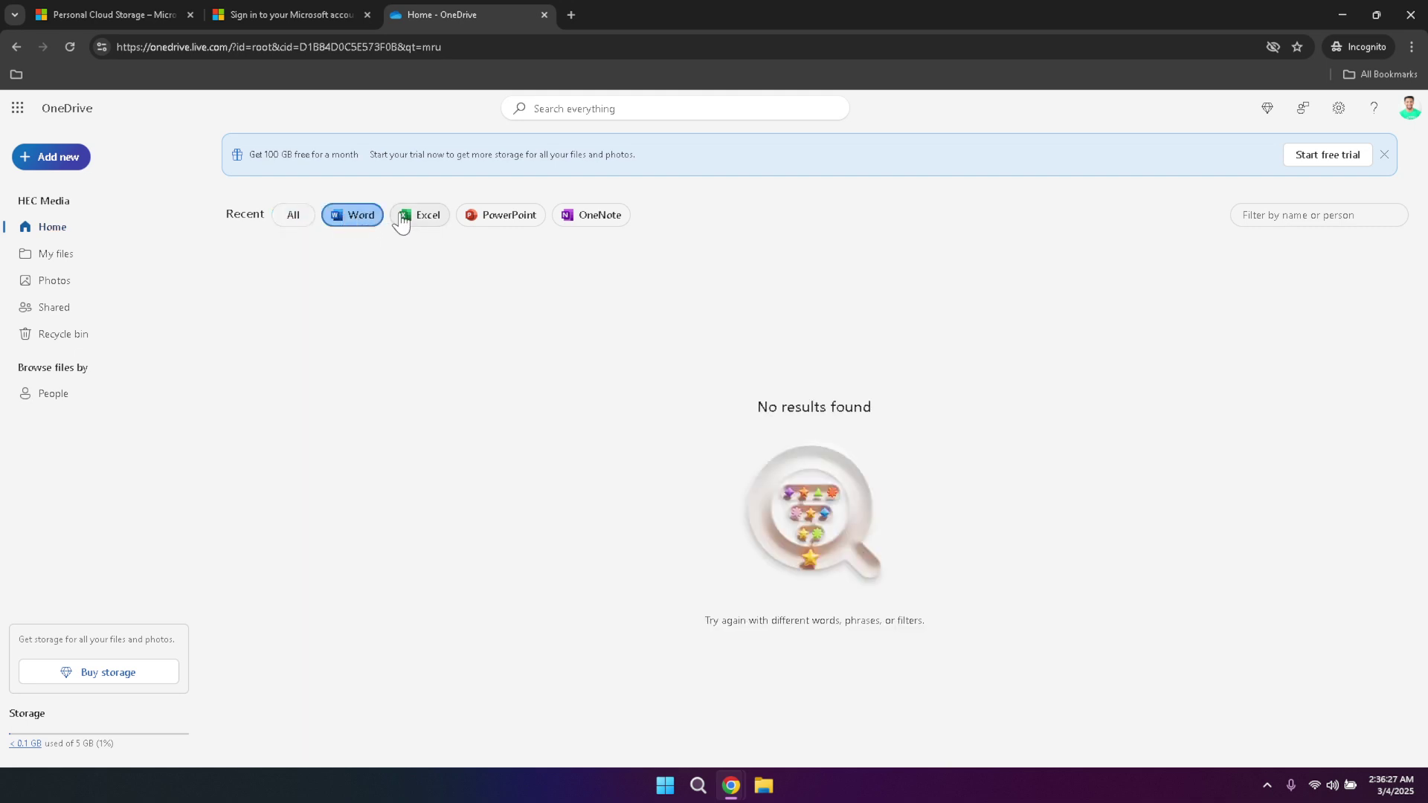
pyautogui.click(439, 220)
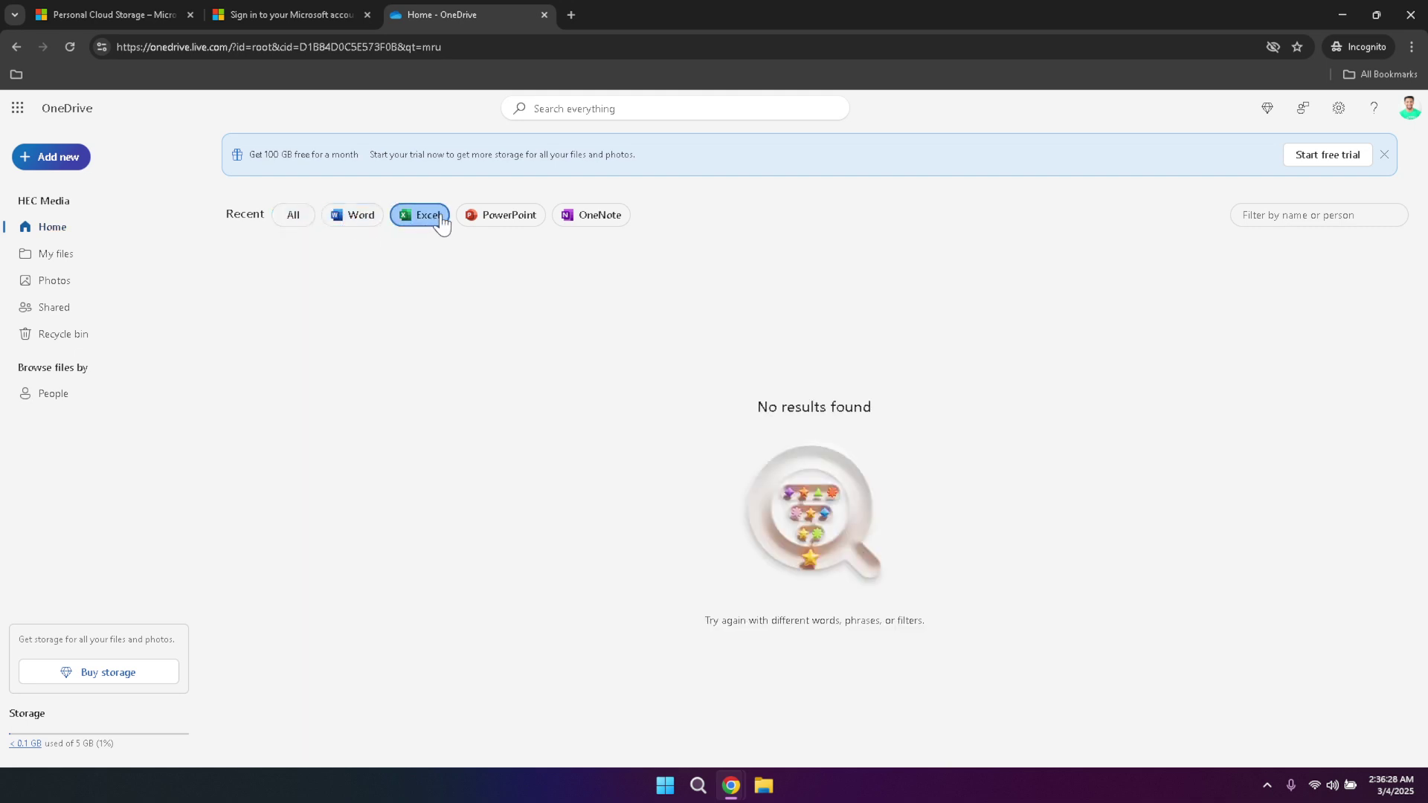
pyautogui.click(492, 218)
pyautogui.click(576, 217)
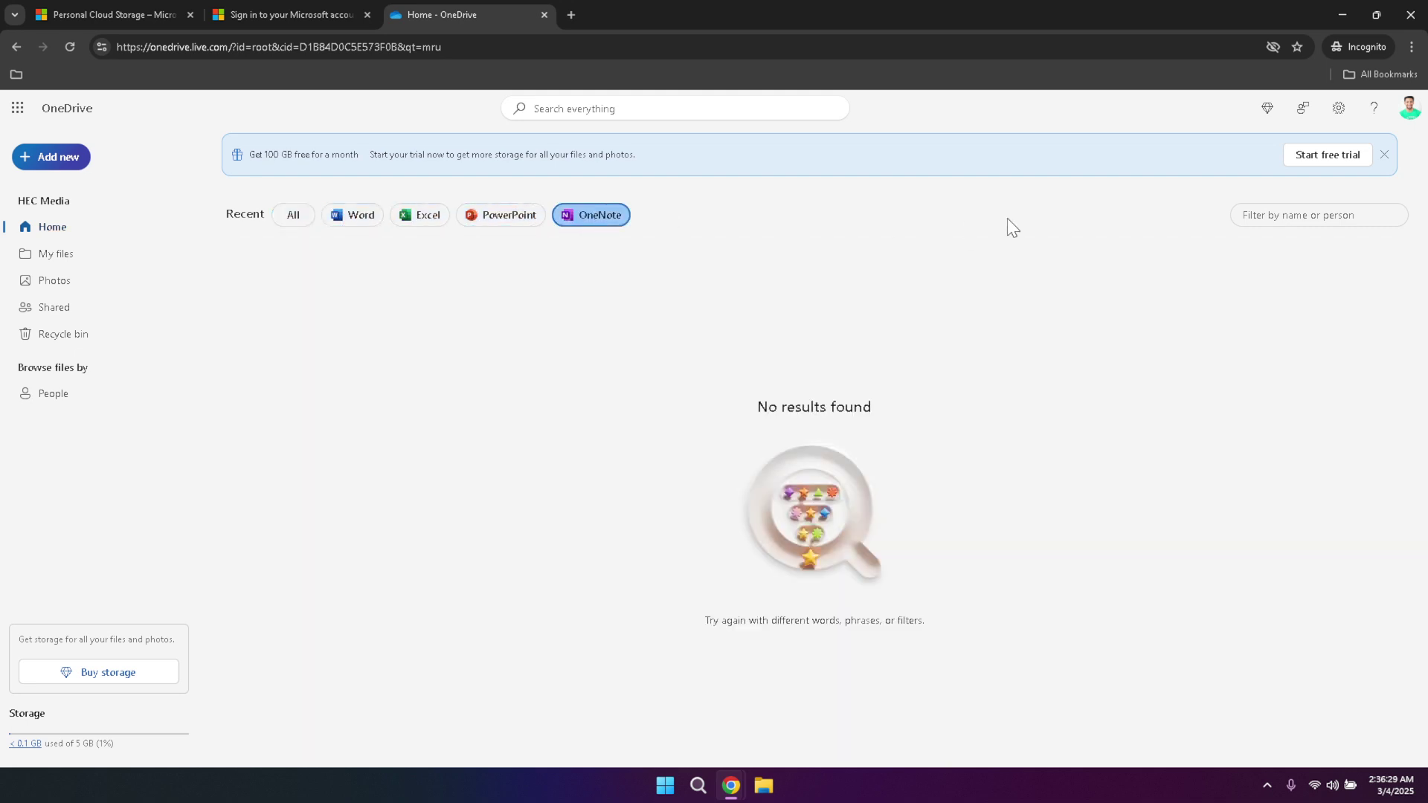
pyautogui.click(1351, 214)
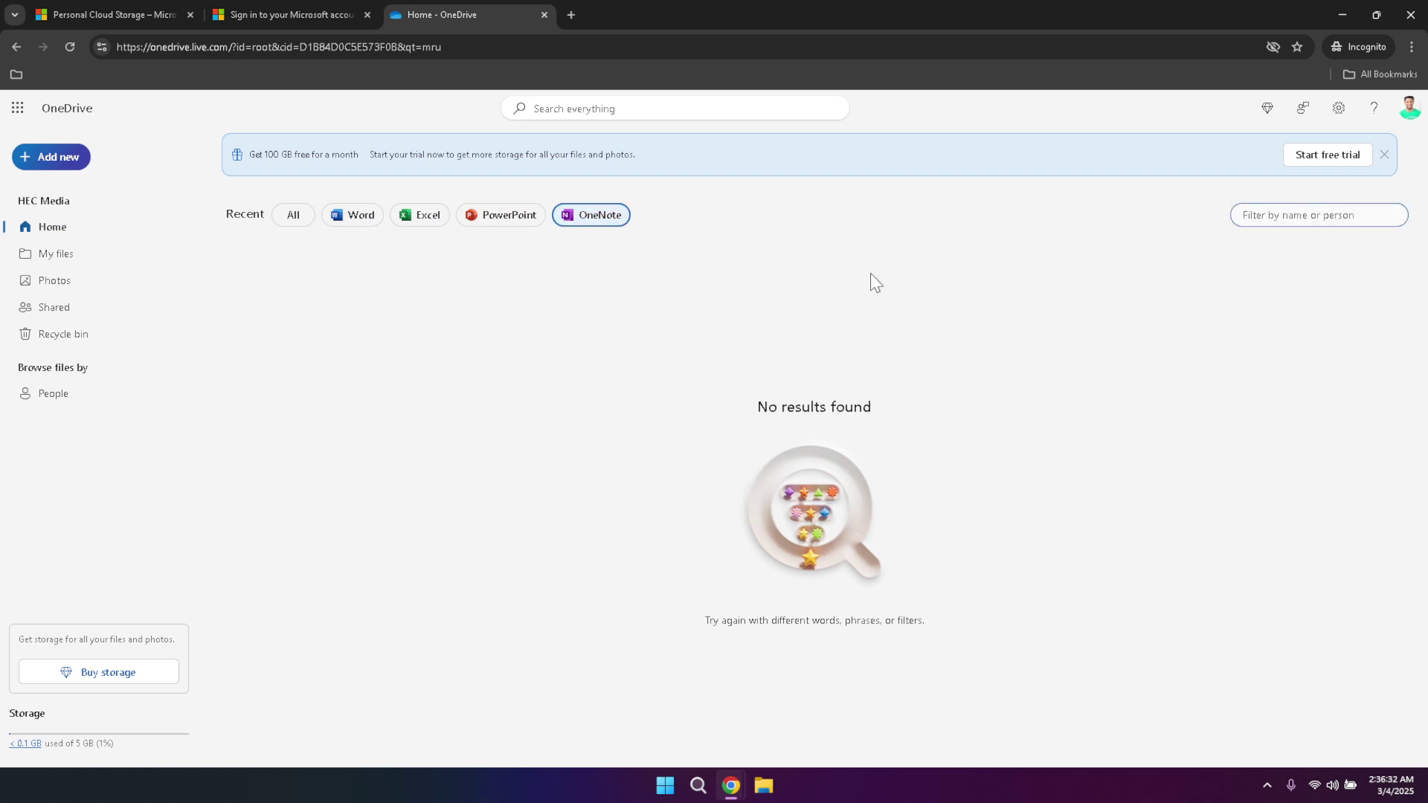
pyautogui.click(490, 220)
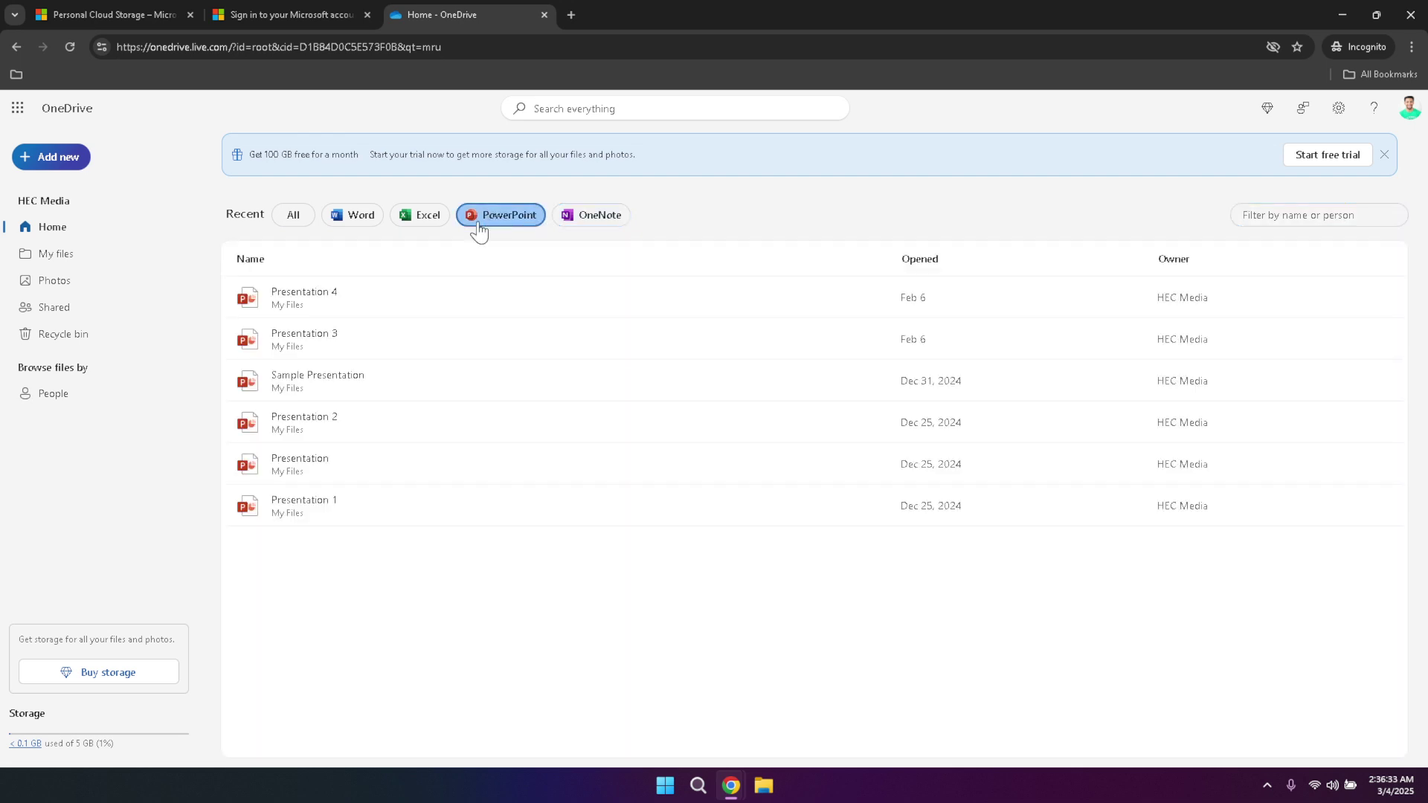
pyautogui.click(424, 222)
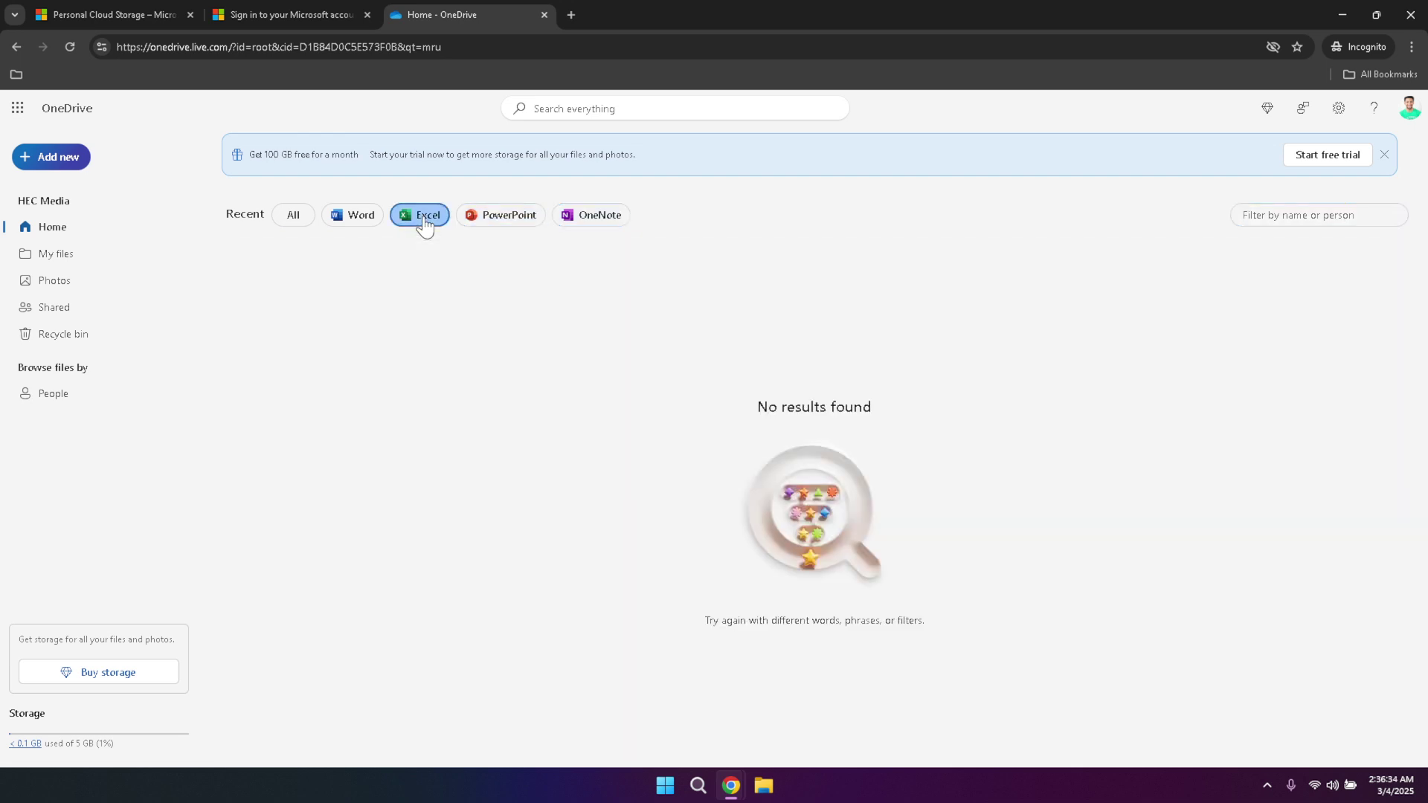
pyautogui.click(378, 217)
pyautogui.click(495, 223)
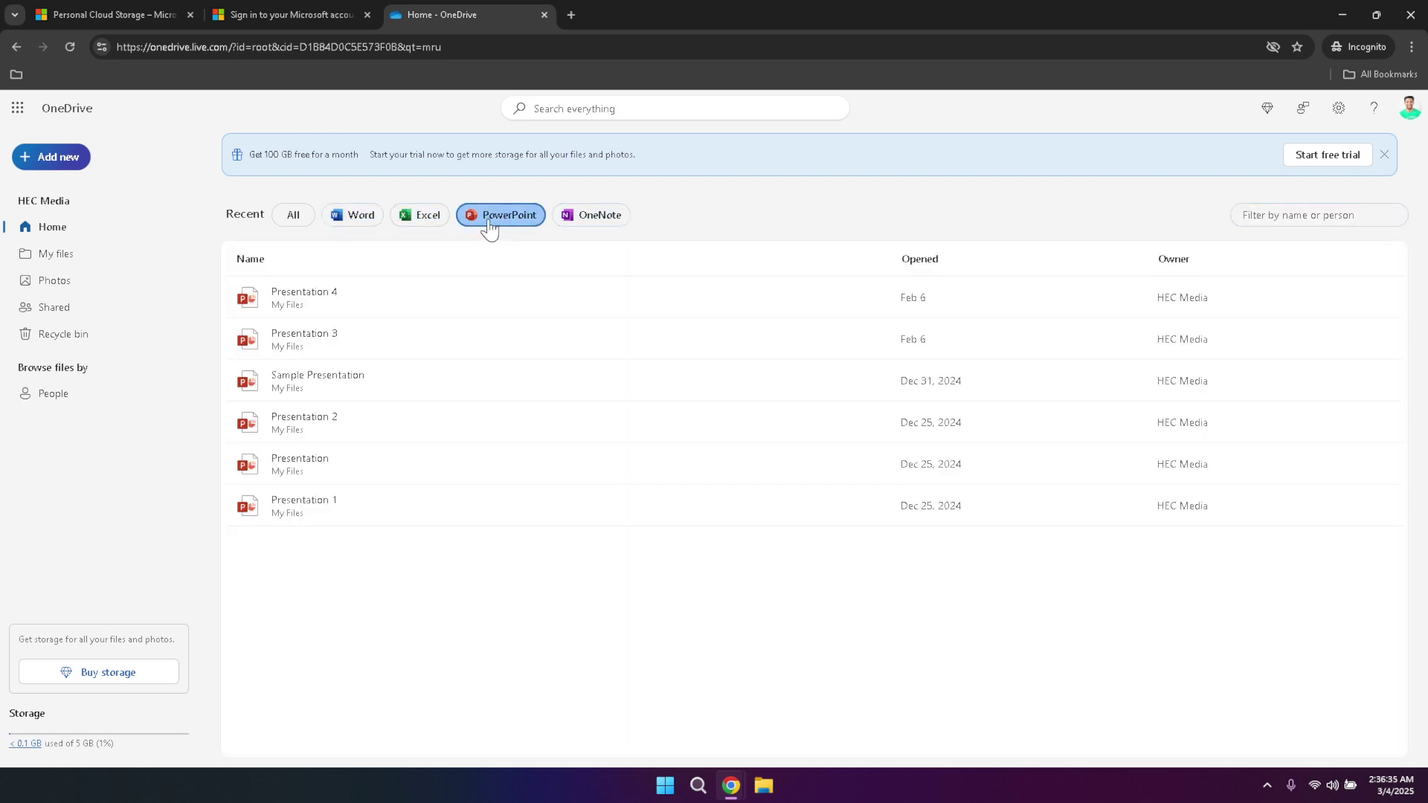
pyautogui.click(295, 217)
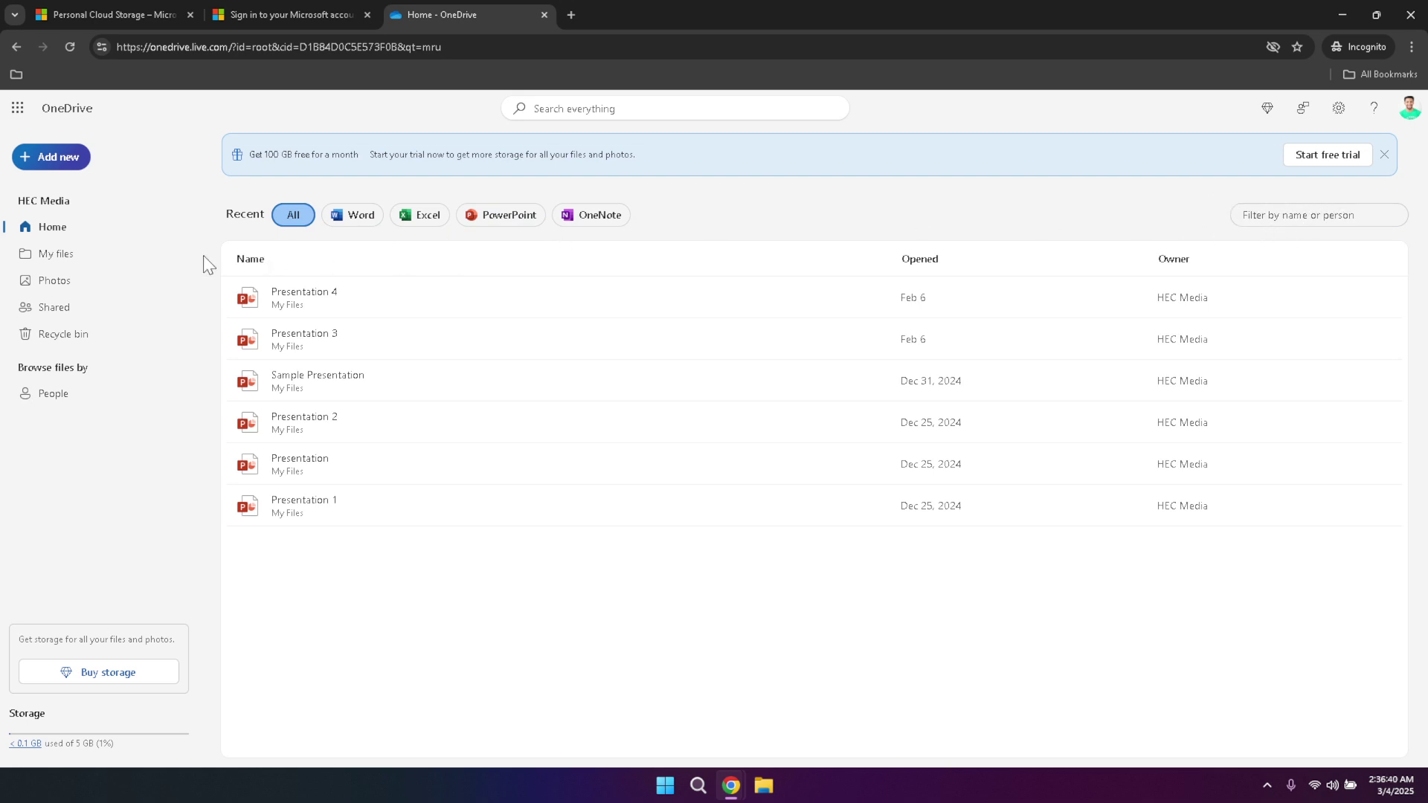
# - Open My files, listing three folders, two workbooks, a PDF and six presentations
pyautogui.click(70, 263)
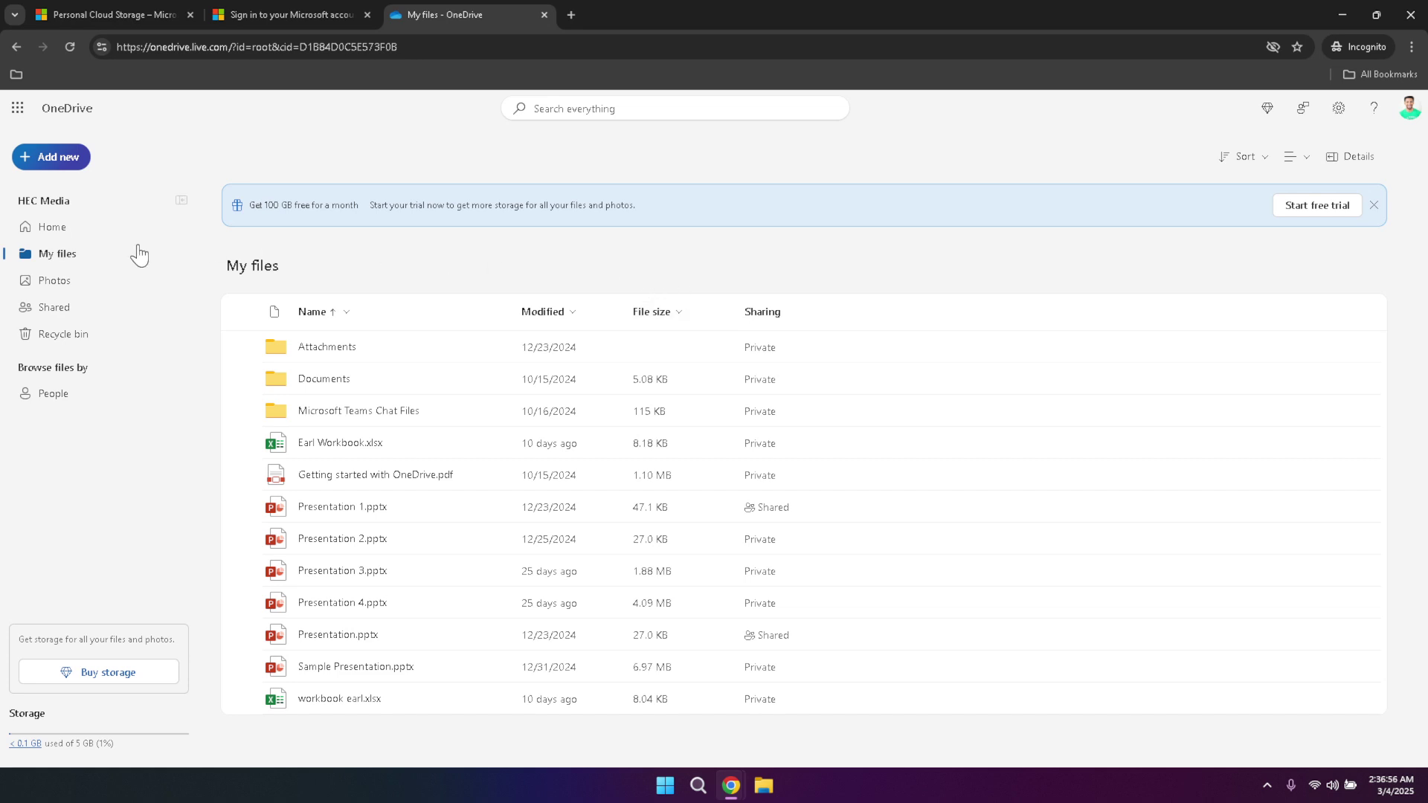
# - Open Photos and cycle through the Gallery, Albums and Explore views, ending on Explore
pyautogui.click(46, 287)
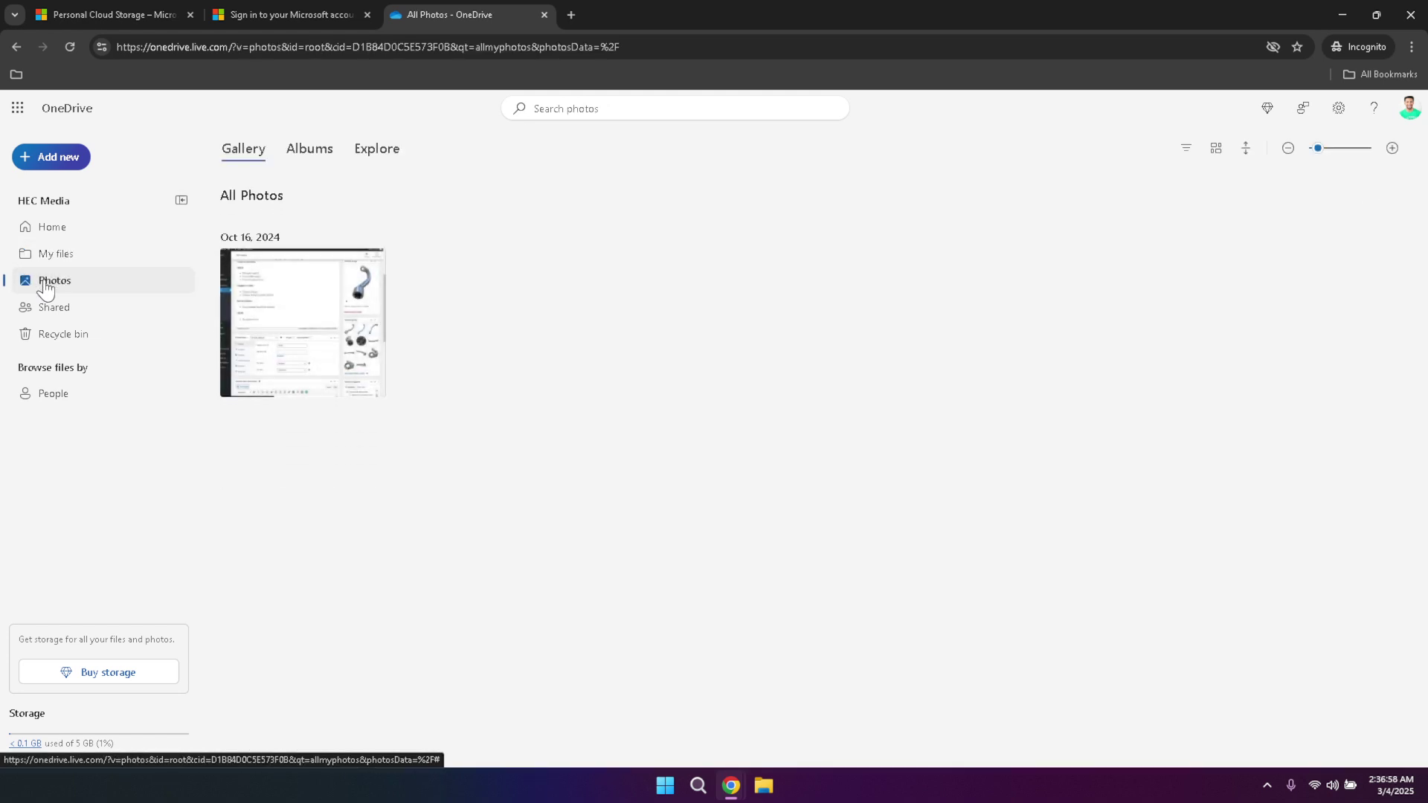
pyautogui.moveTo(311, 340)
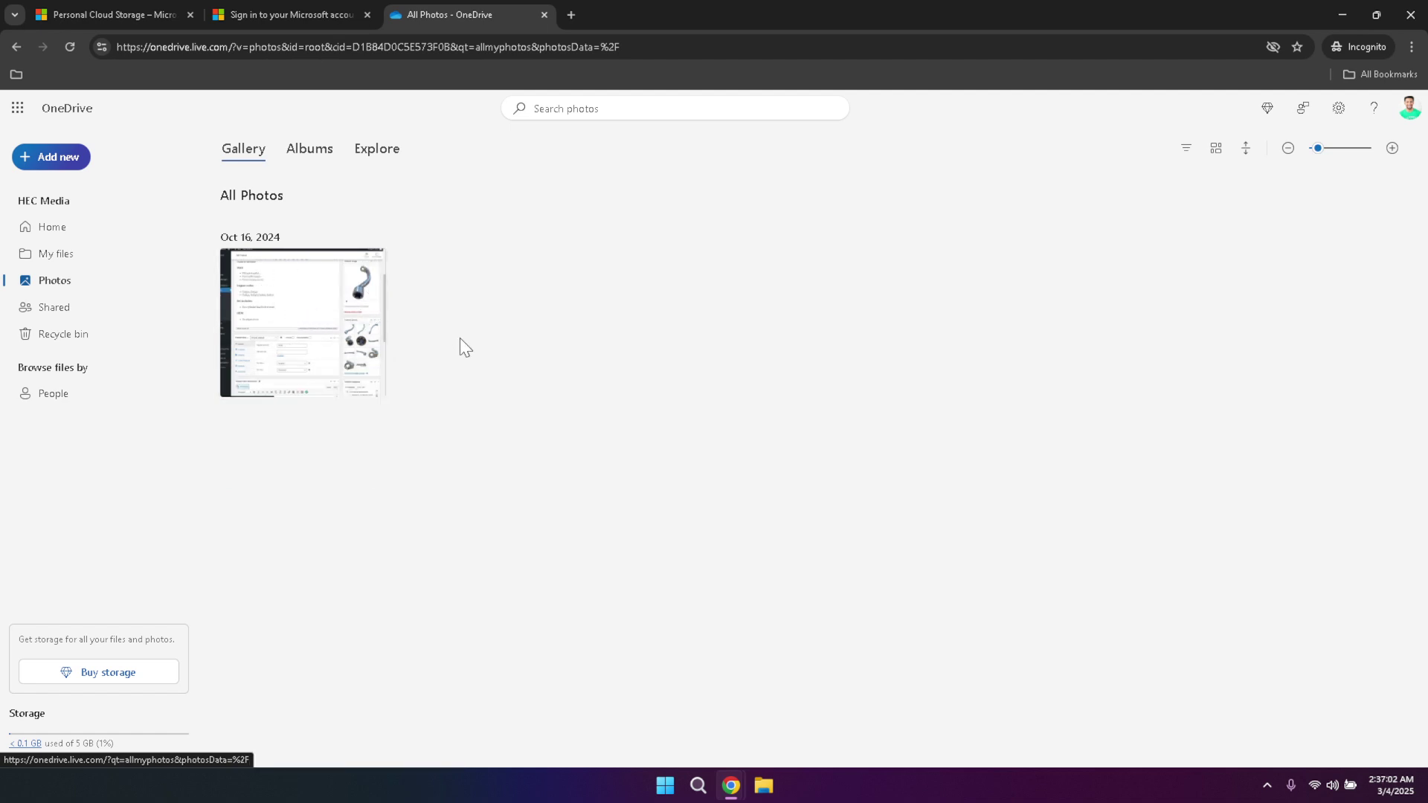
pyautogui.click(310, 149)
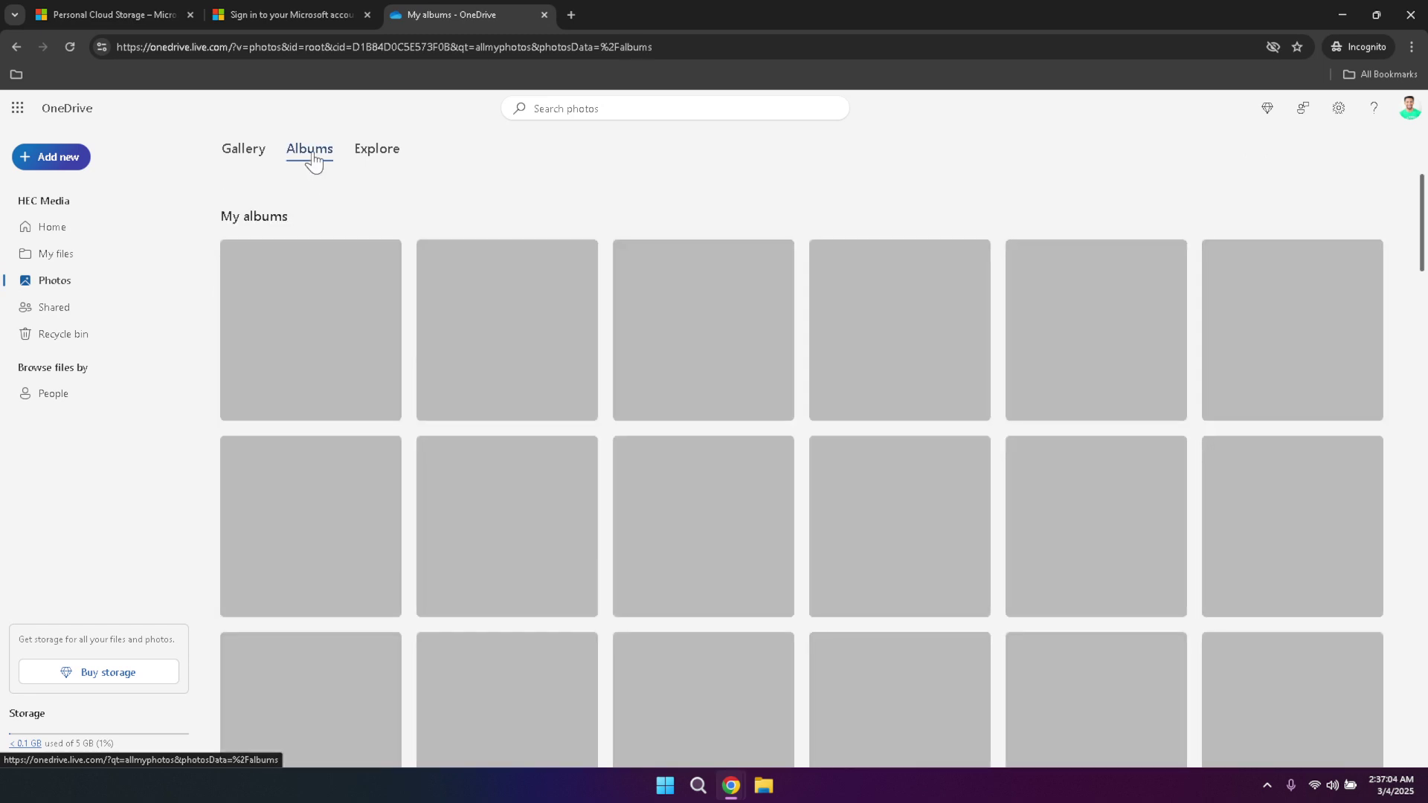
pyautogui.click(380, 152)
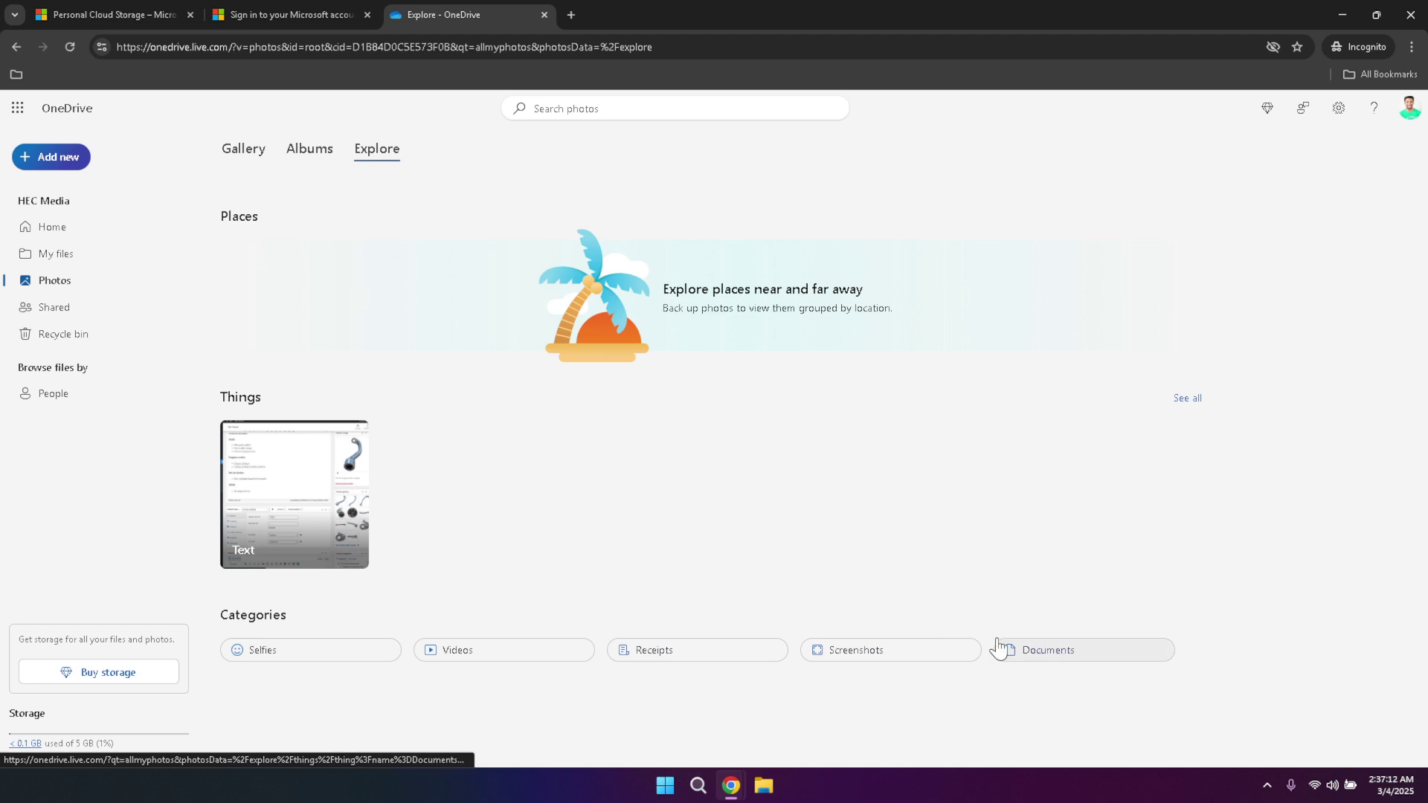
pyautogui.click(234, 157)
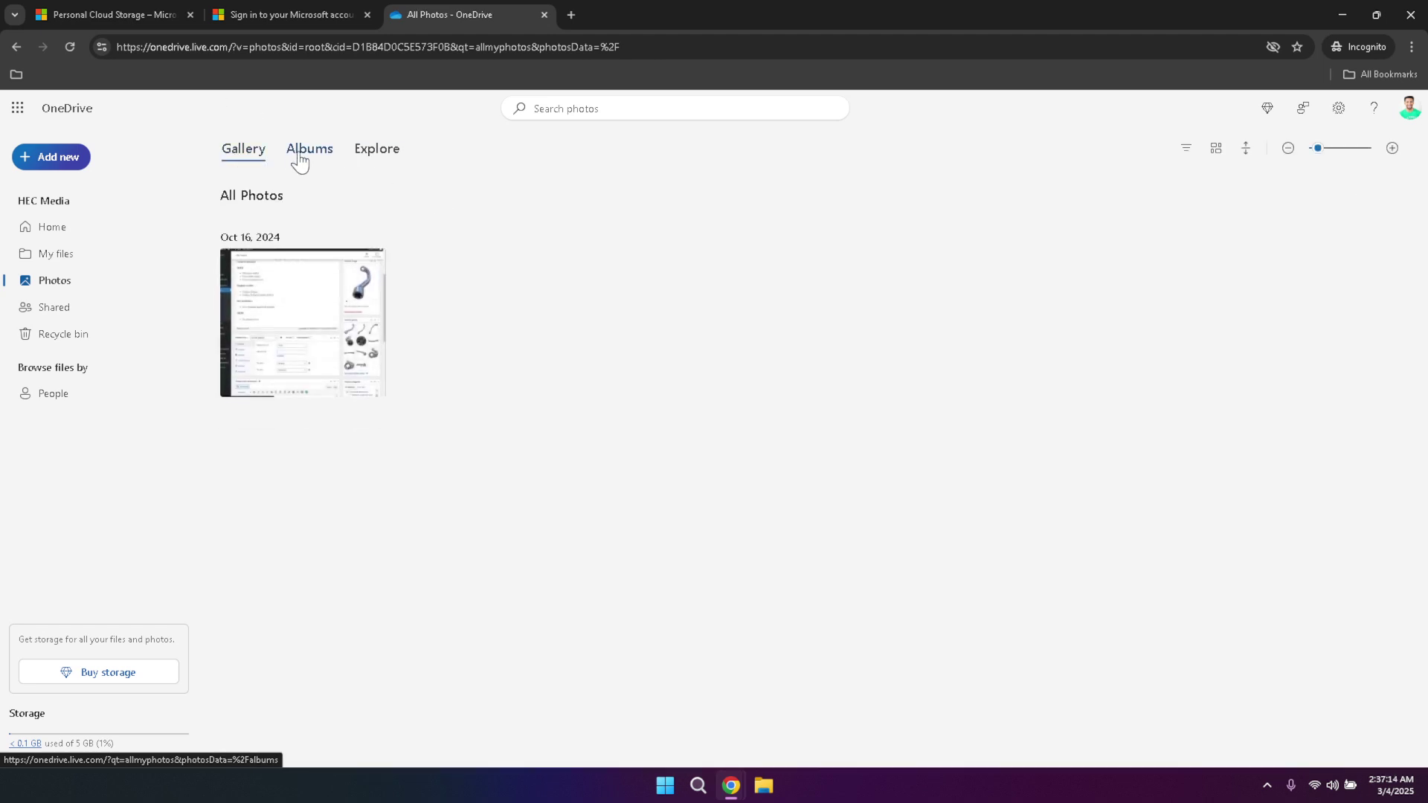
pyautogui.click(304, 160)
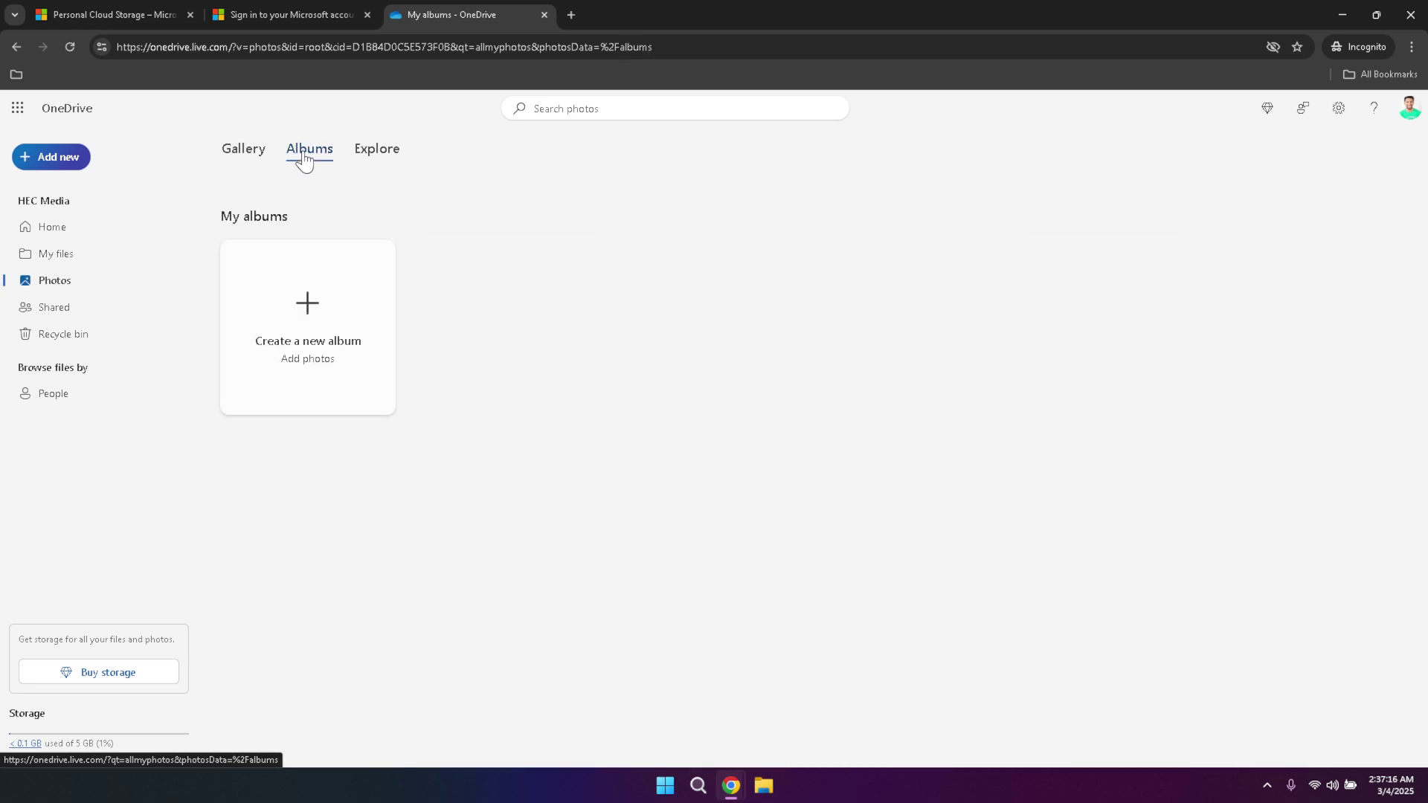
pyautogui.click(383, 152)
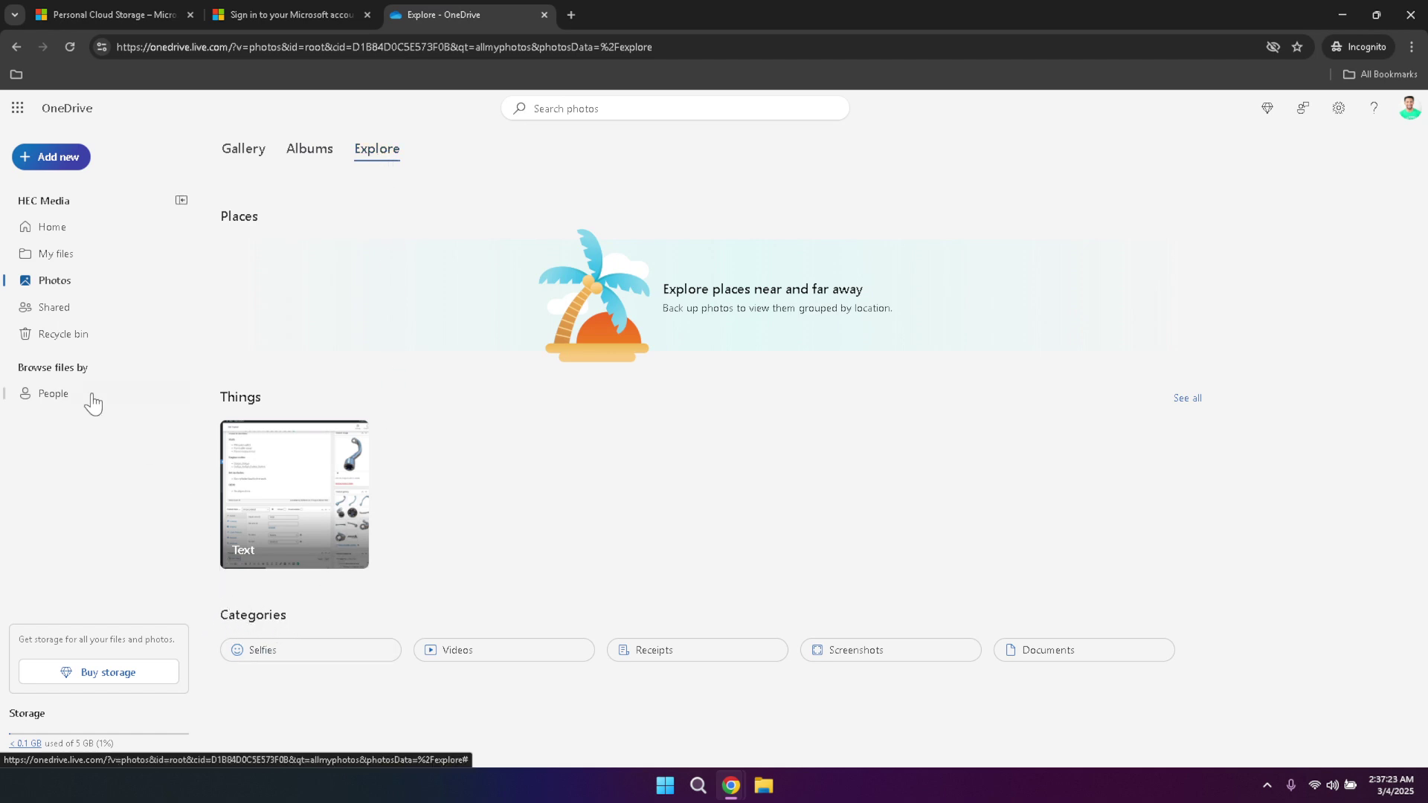
# - Review Shared's By you and With you tabs, then open the empty Recycle bin
pyautogui.click(50, 312)
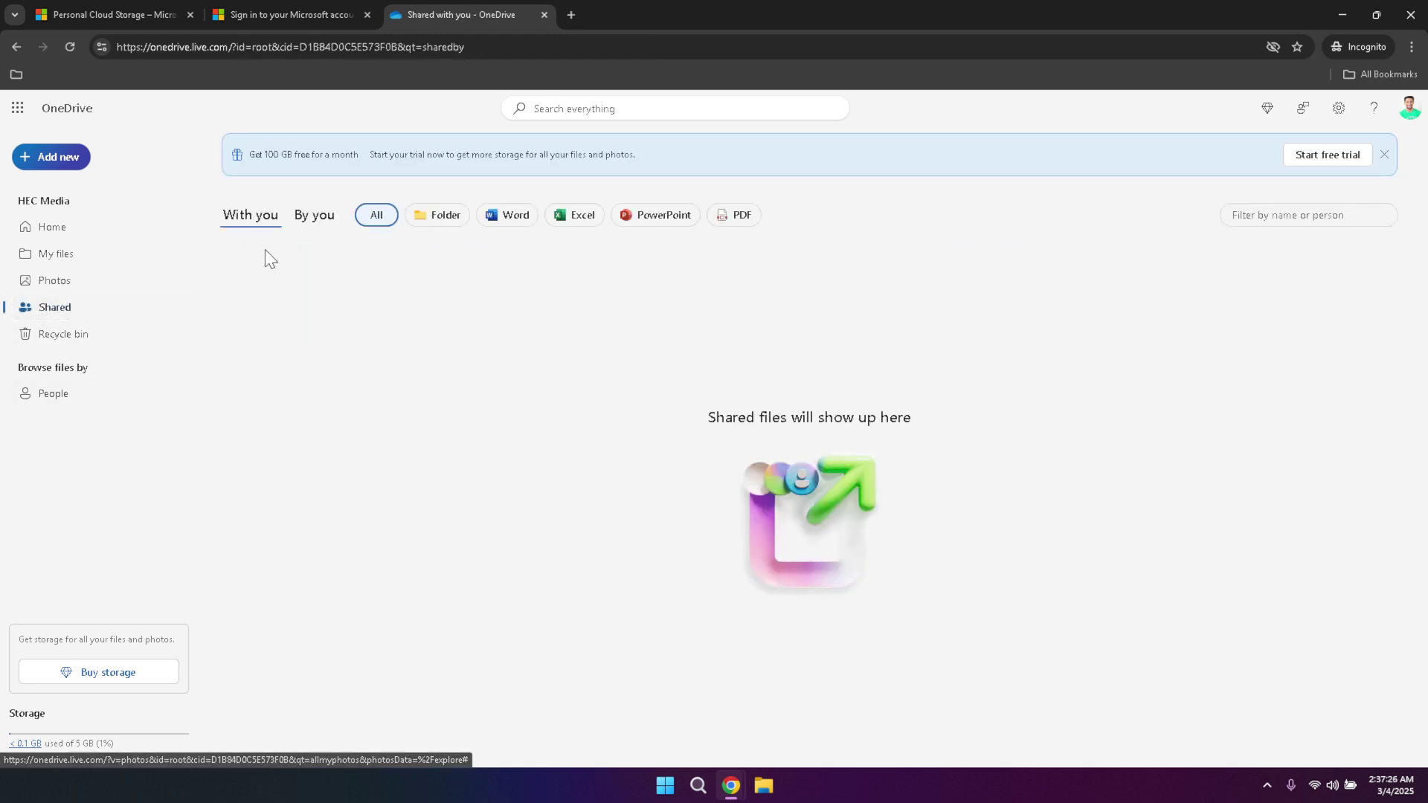
pyautogui.click(305, 225)
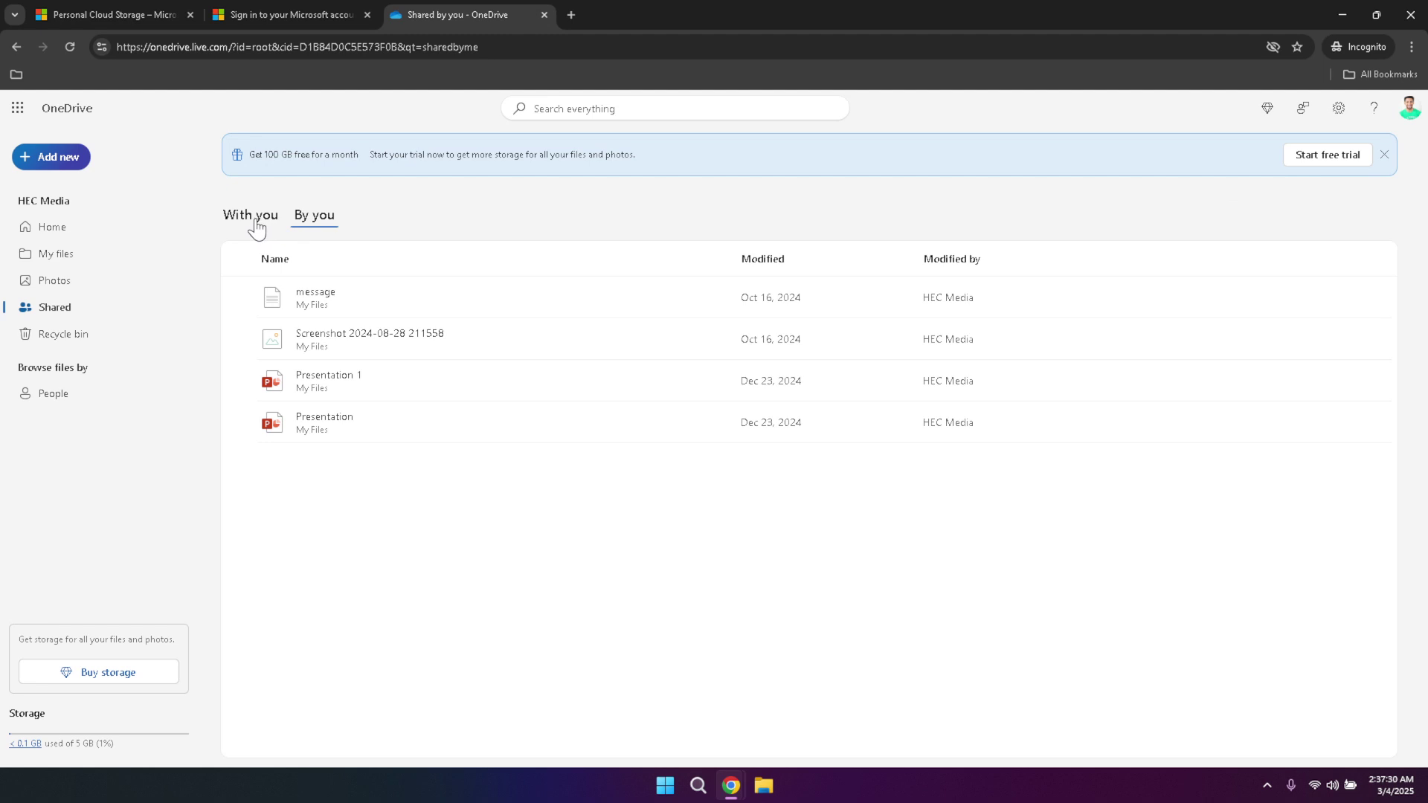
pyautogui.click(256, 222)
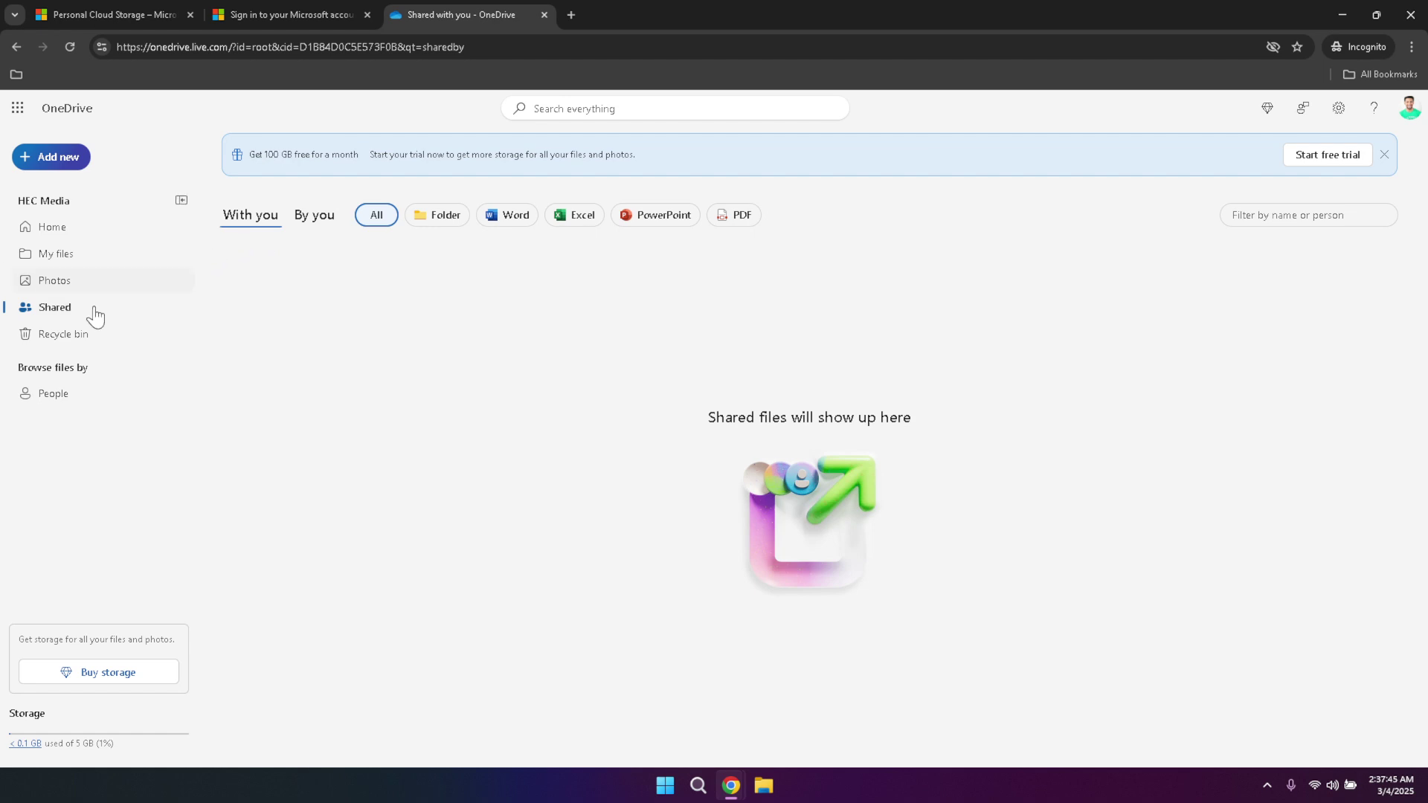
pyautogui.click(71, 344)
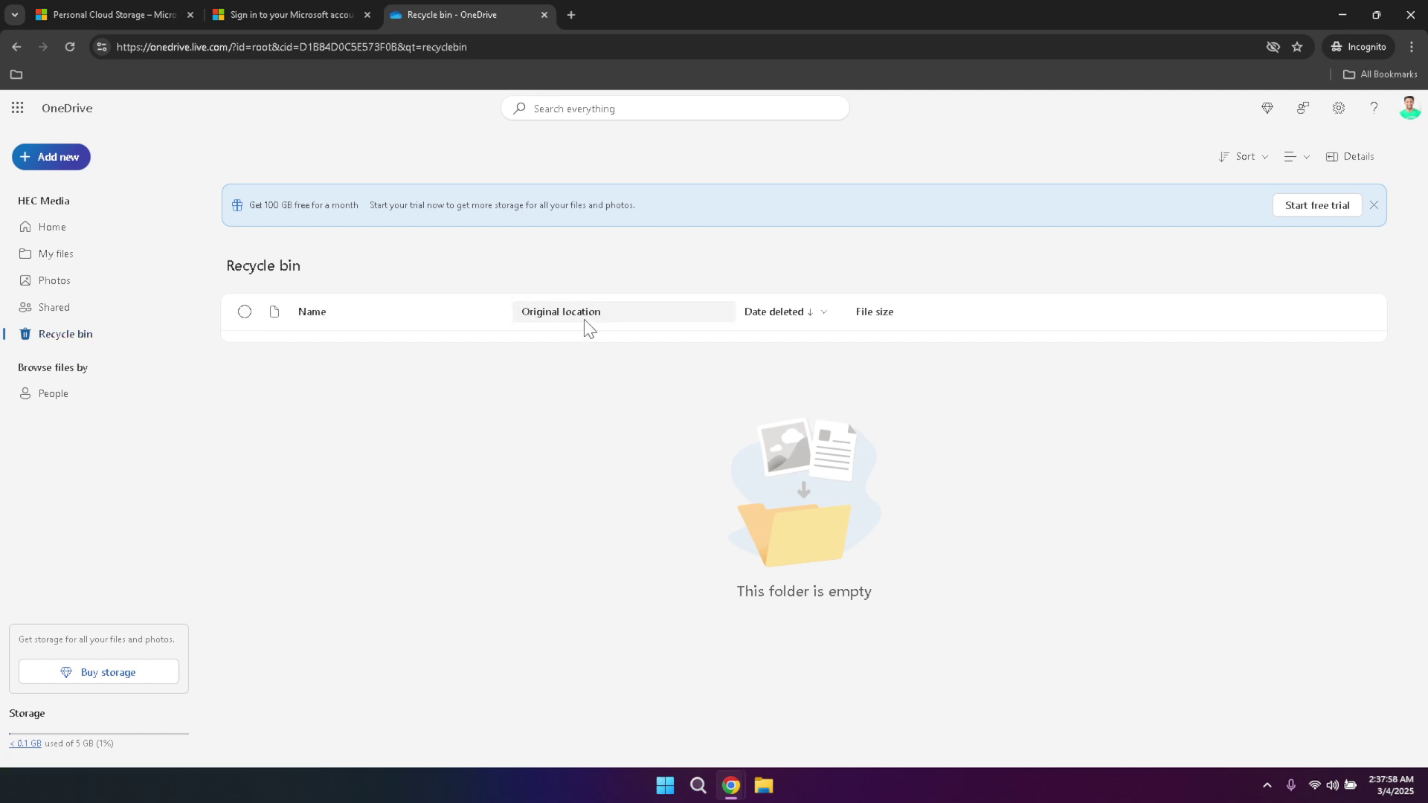
# - Sort the Recycle bin's Date deleted column from Older to newer
pyautogui.click(775, 316)
pyautogui.click(894, 318)
pyautogui.click(792, 318)
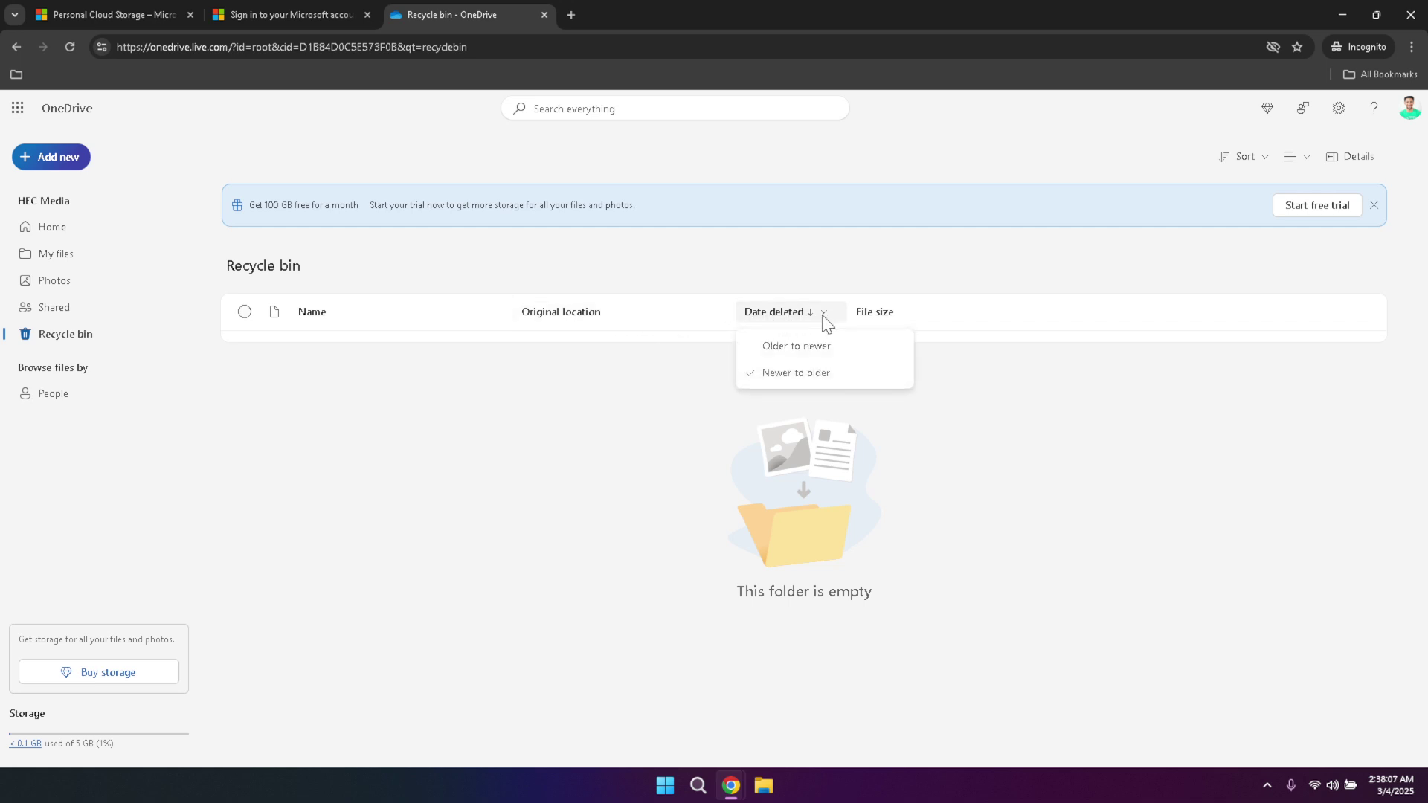
pyautogui.click(808, 351)
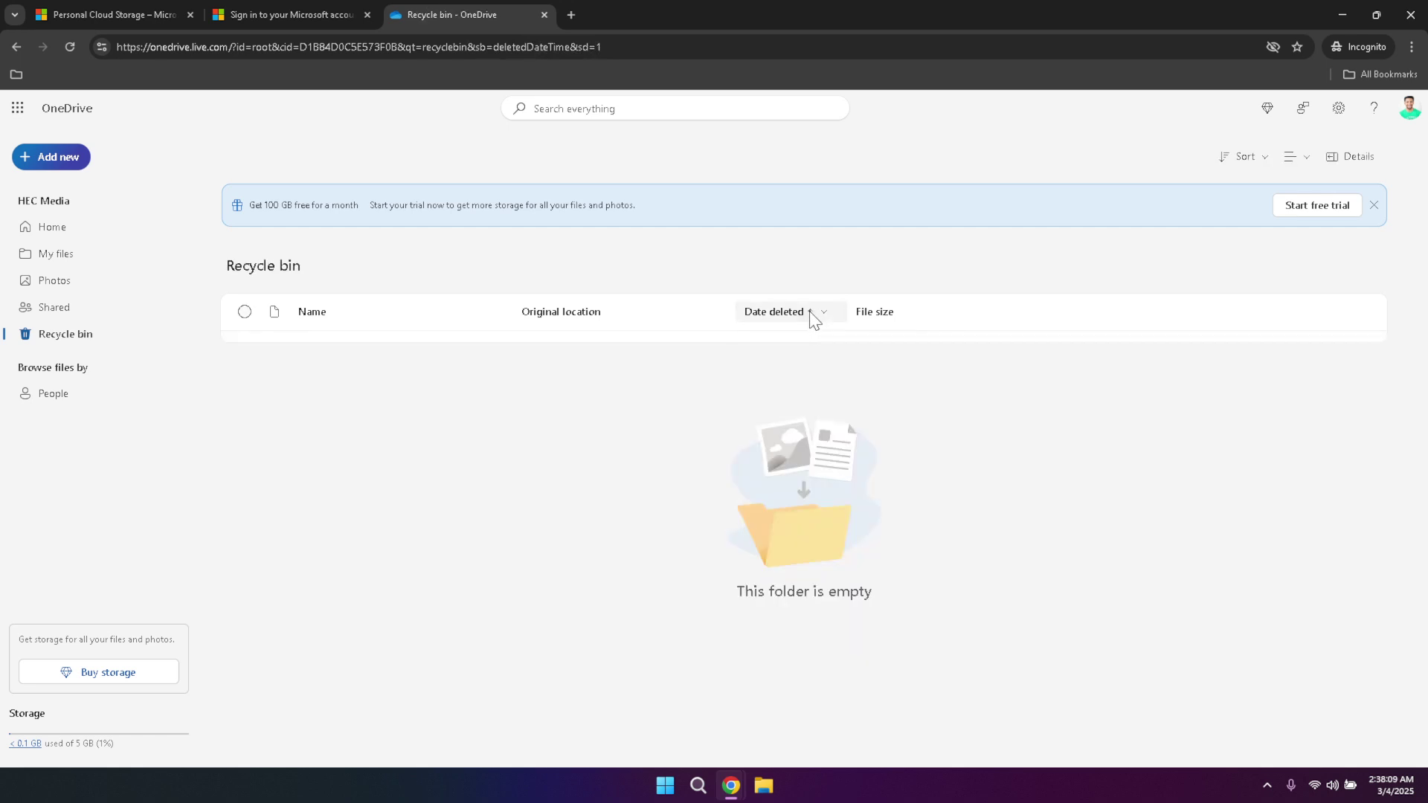
pyautogui.click(811, 313)
pyautogui.click(872, 318)
# - Browse files by People and try the Filter by person box, leaving it empty
pyautogui.click(71, 406)
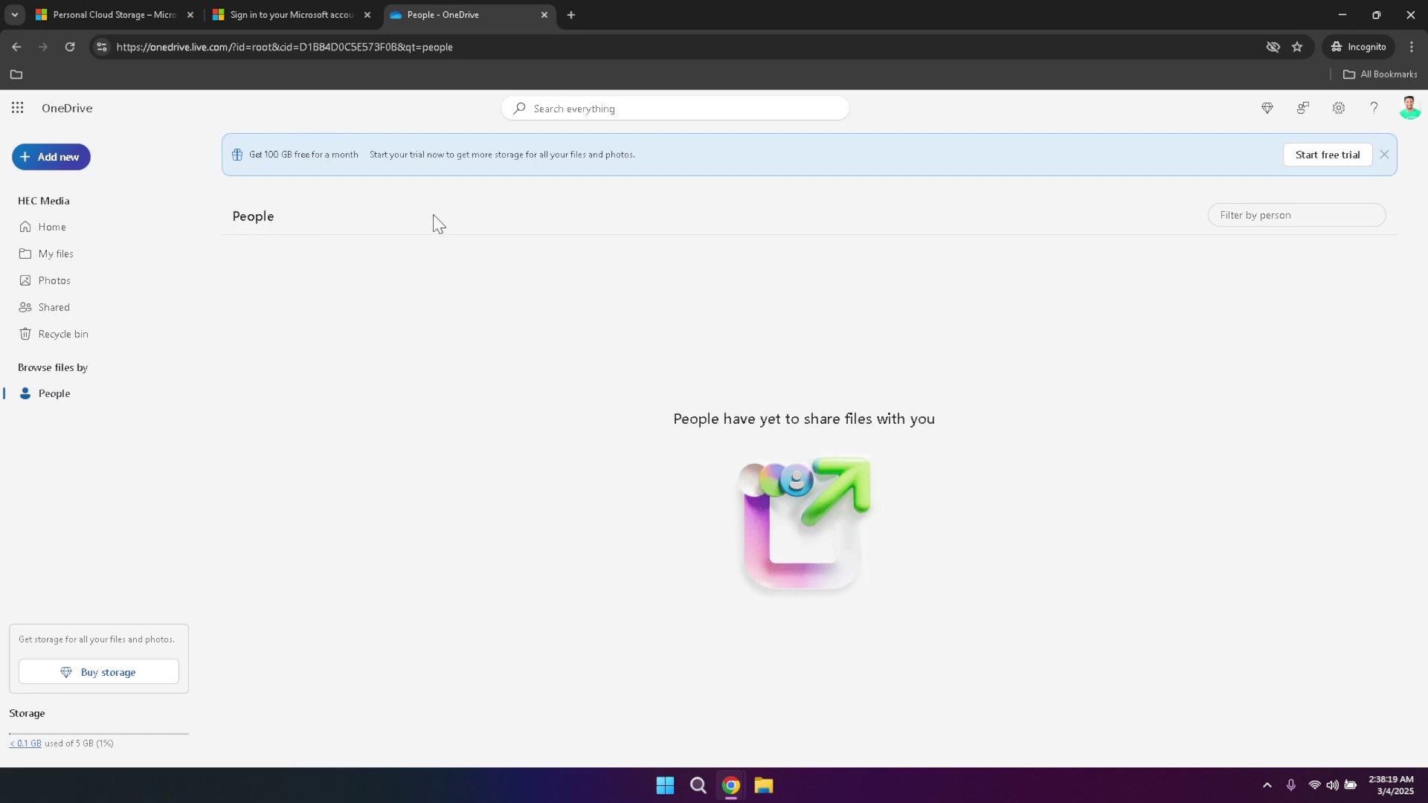
pyautogui.click(1309, 220)
pyautogui.click(325, 277)
# - Open Buy storage and compare plans: Basic 100 GB, Personal 1 TB, Family up to 6 TB
pyautogui.click(113, 673)
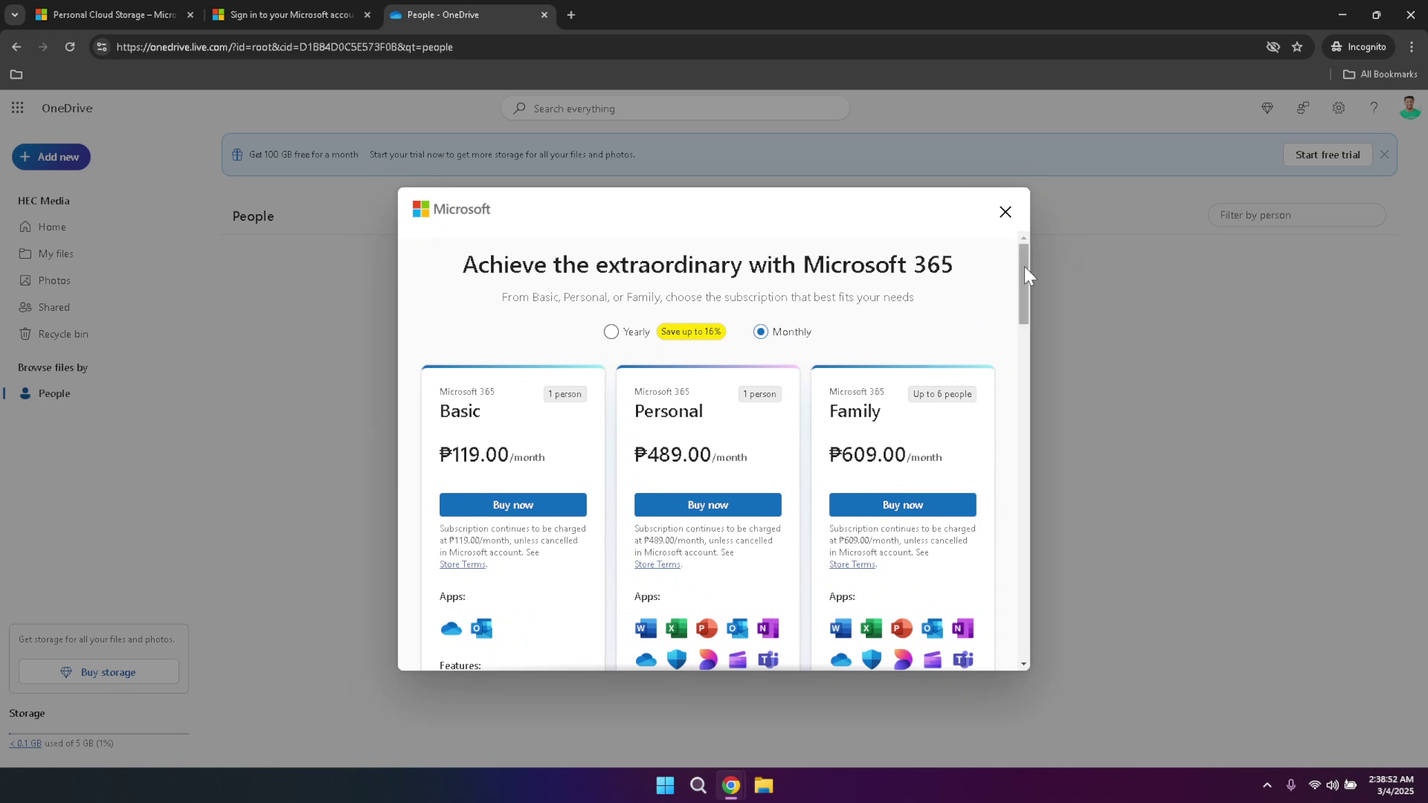
pyautogui.moveTo(1024, 268); pyautogui.dragTo(1049, 324)
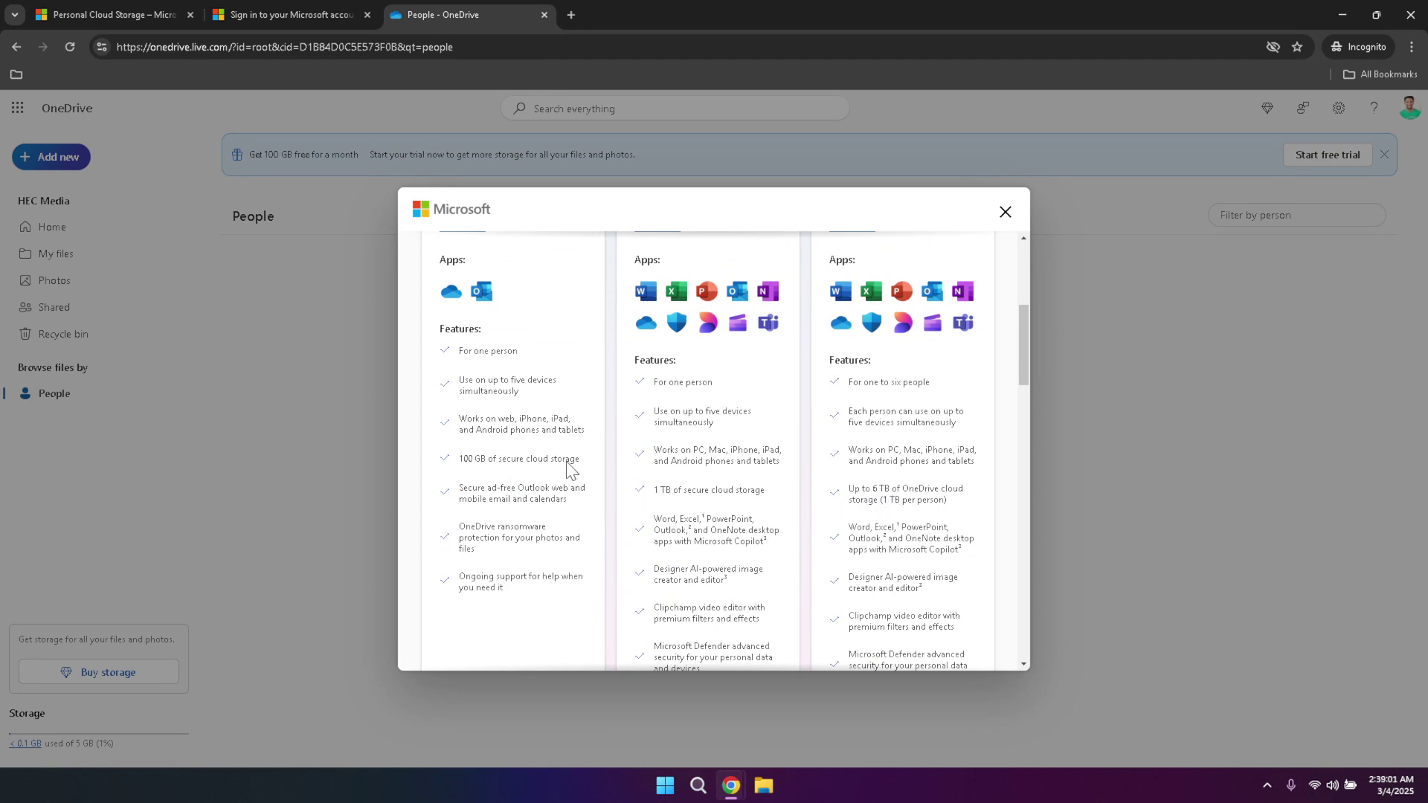
# - Close the Microsoft 365 plans window and expand the navigation pane to show full labels
pyautogui.click(1005, 212)
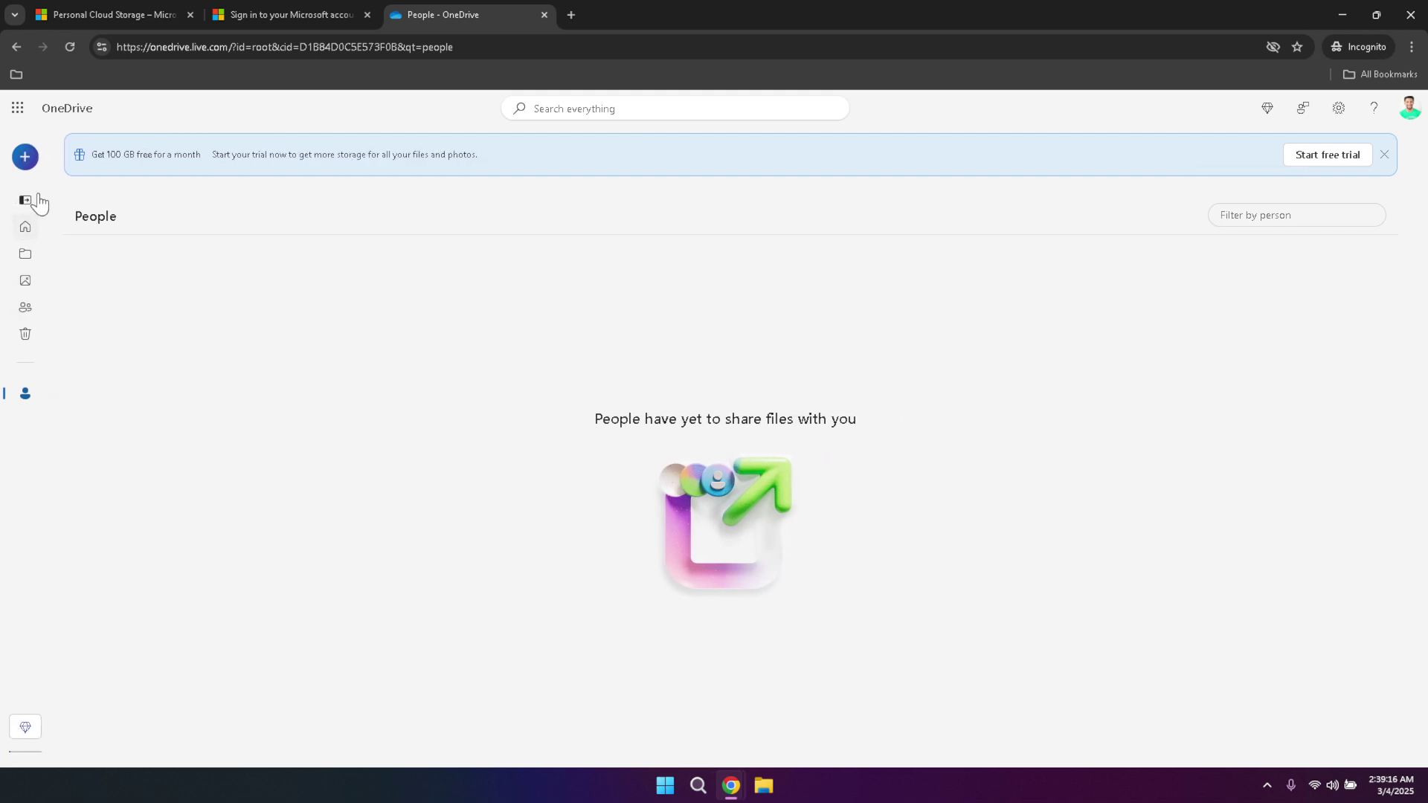
pyautogui.click(37, 199)
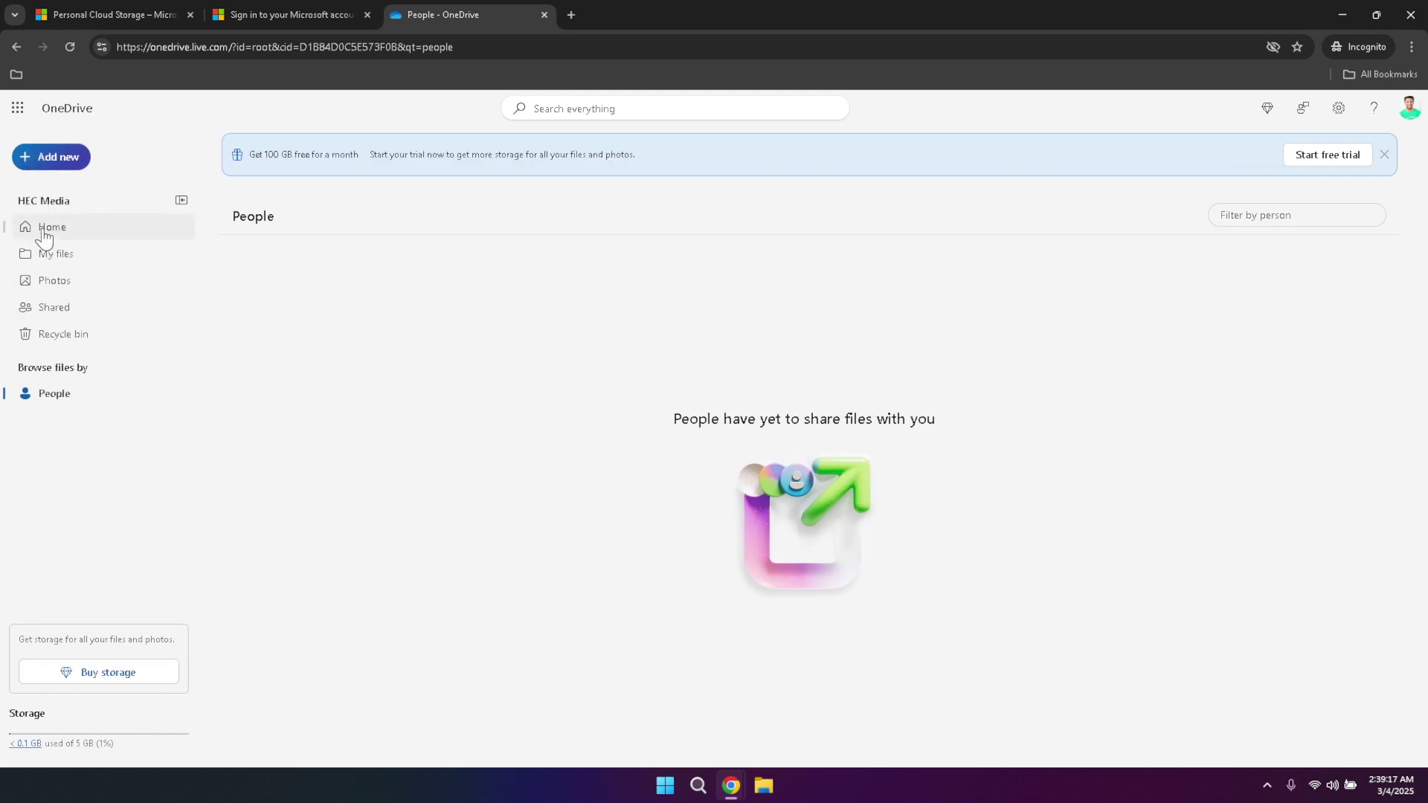
# - Visit Home recent files, then reopen the Recycle bin, which is still empty
pyautogui.click(45, 232)
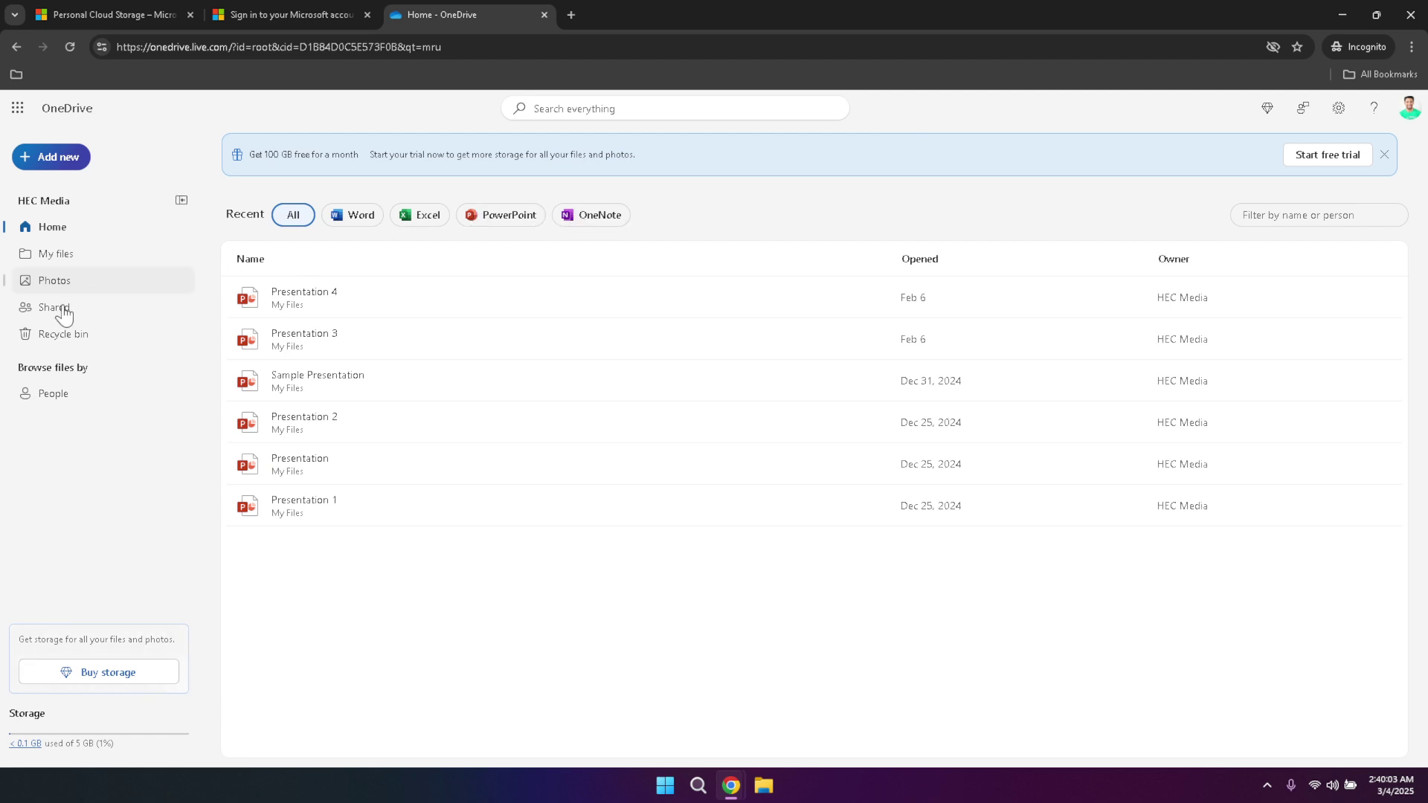
pyautogui.click(53, 339)
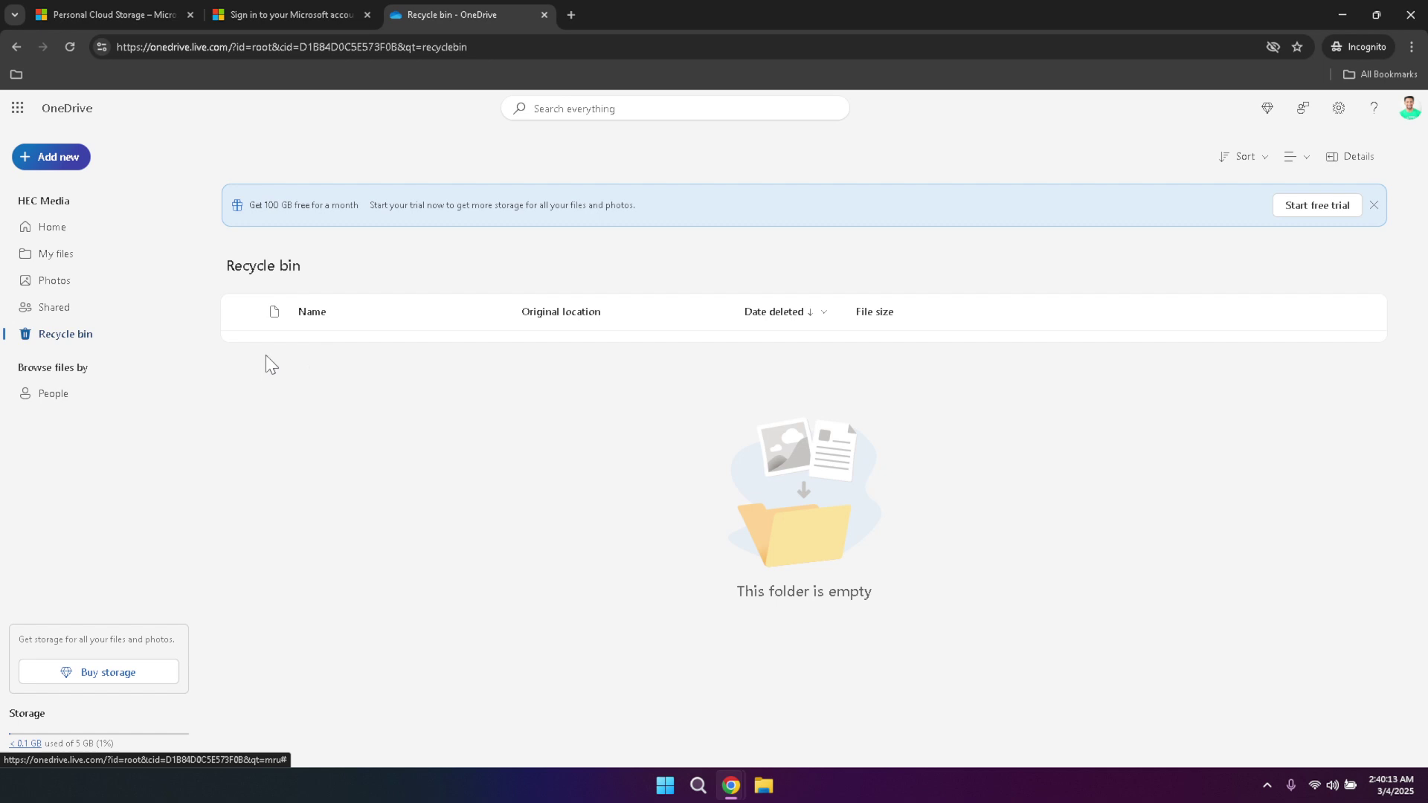
# - Return to the Home page listing six recent presentations, Presentation 4 through Presentation 1
pyautogui.click(63, 113)
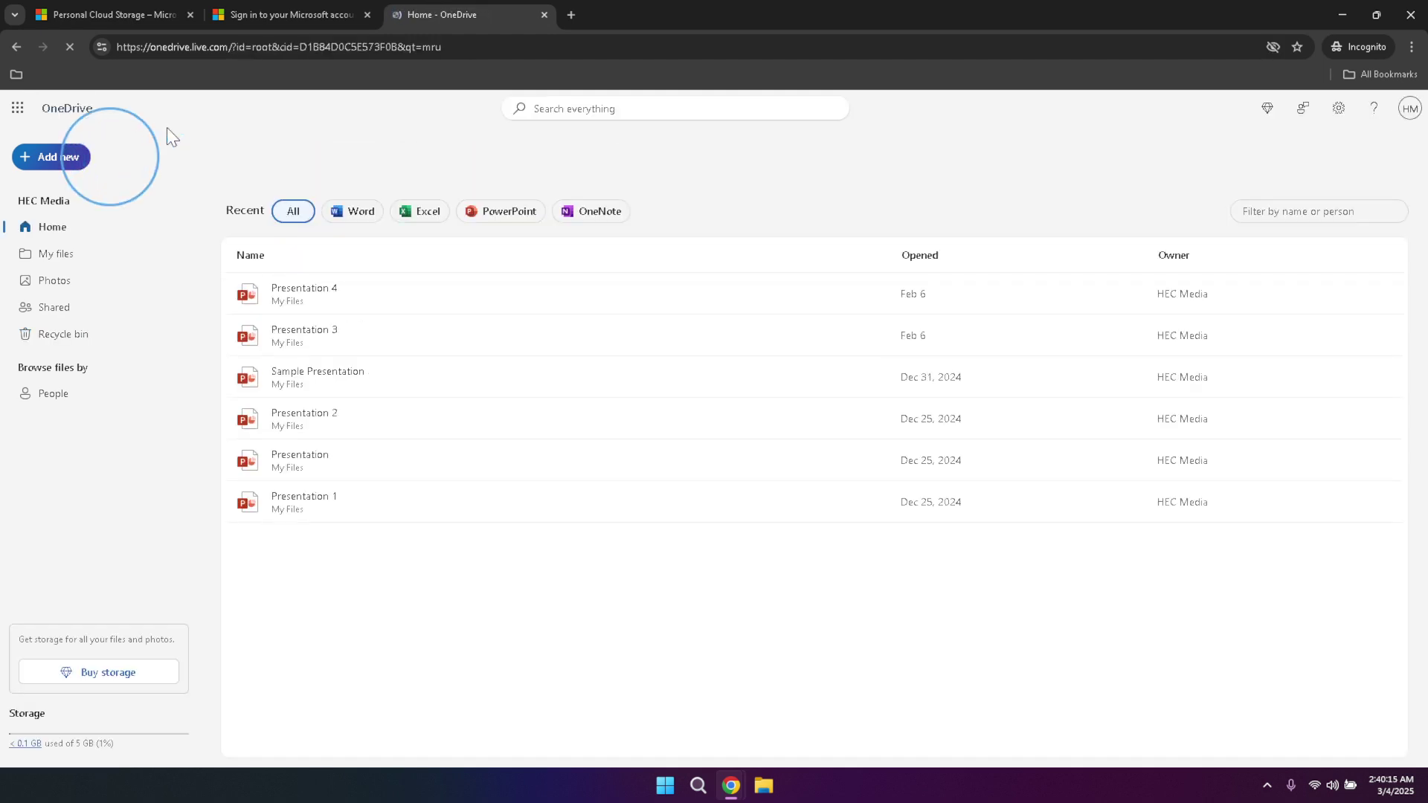